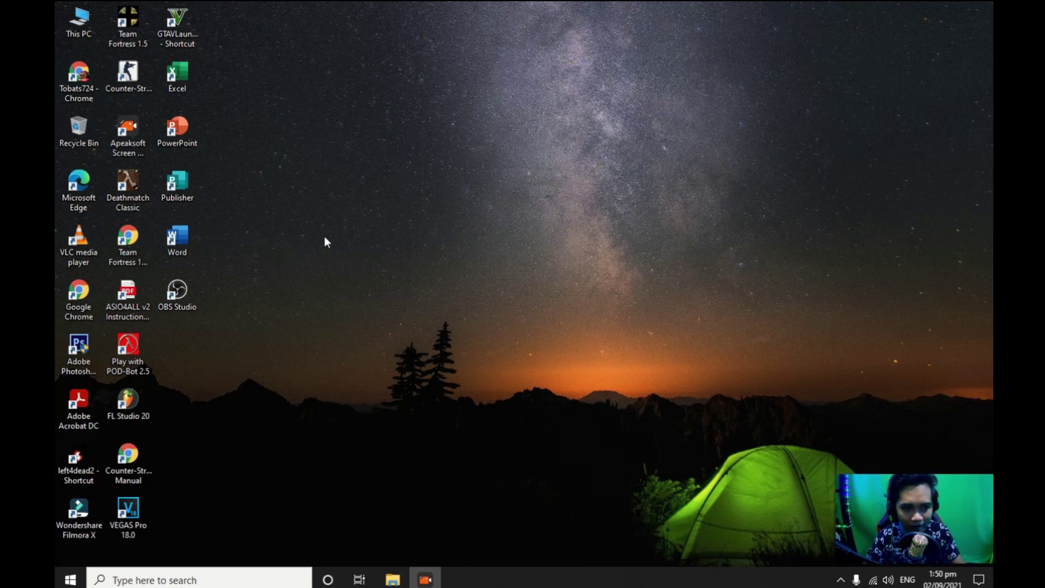
right_click(380, 265)
click(421, 325)
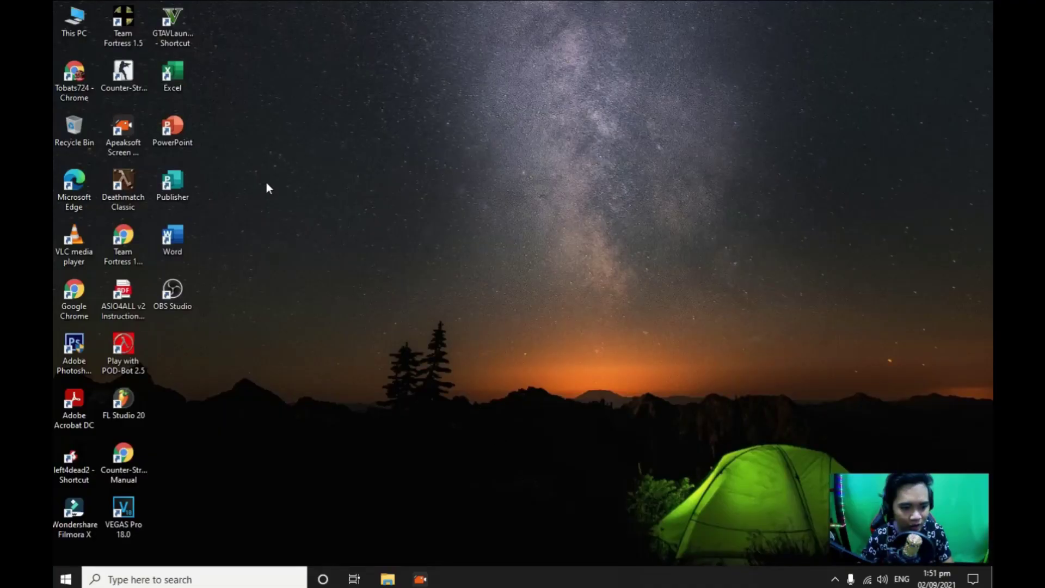
Open Google Chrome from the desktop, look up "nightbot" and go to the Nightbot login page
double_click(78, 97)
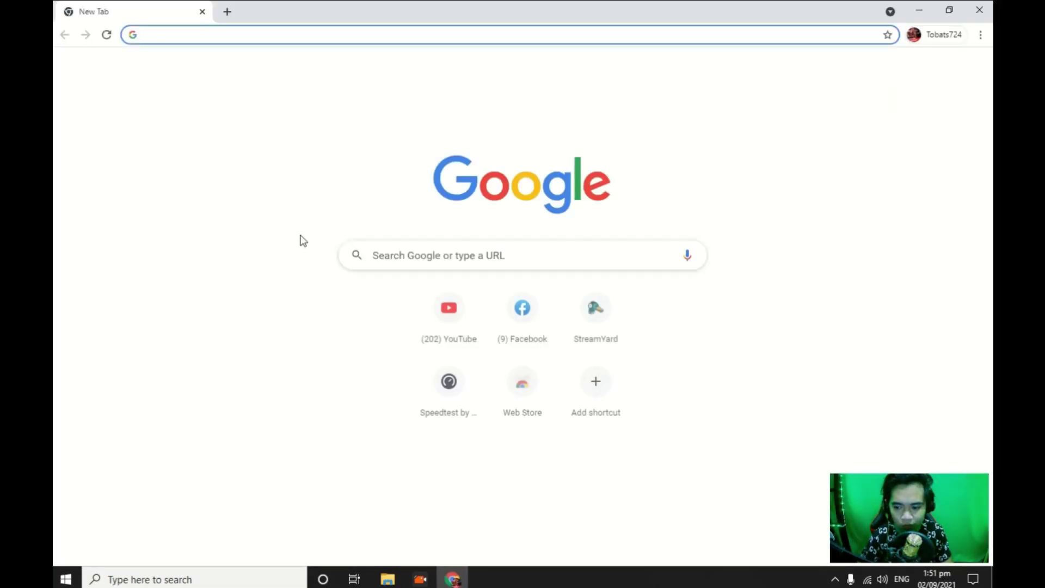
click(293, 35)
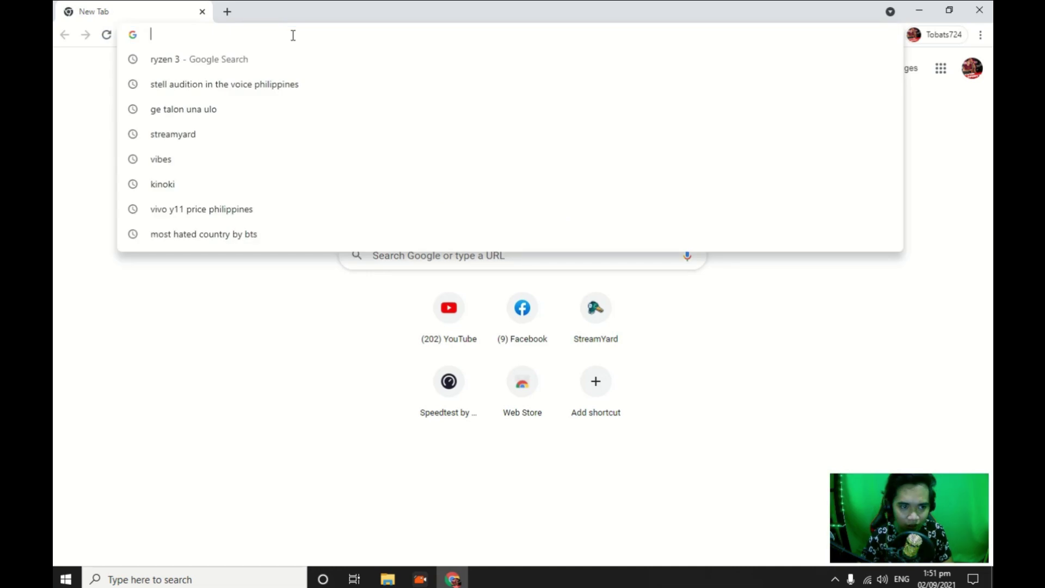
text(ni)
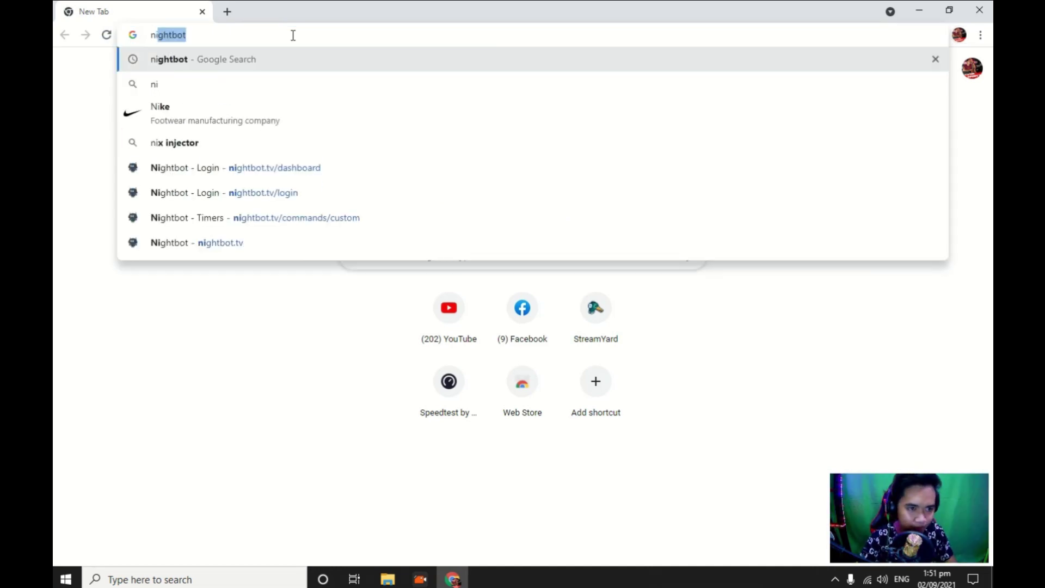
text(ght)
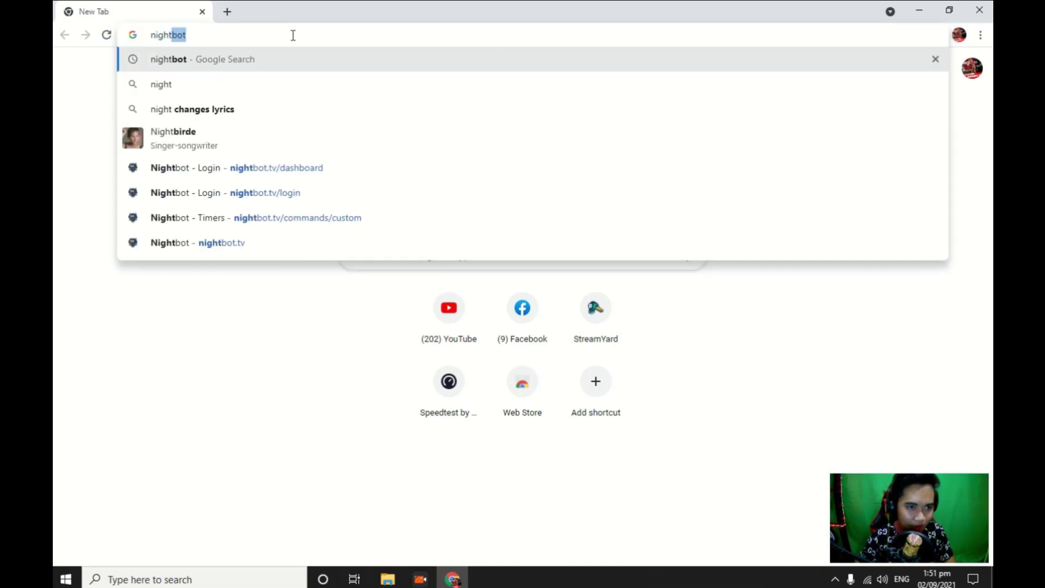
text(bot)
key(Return)
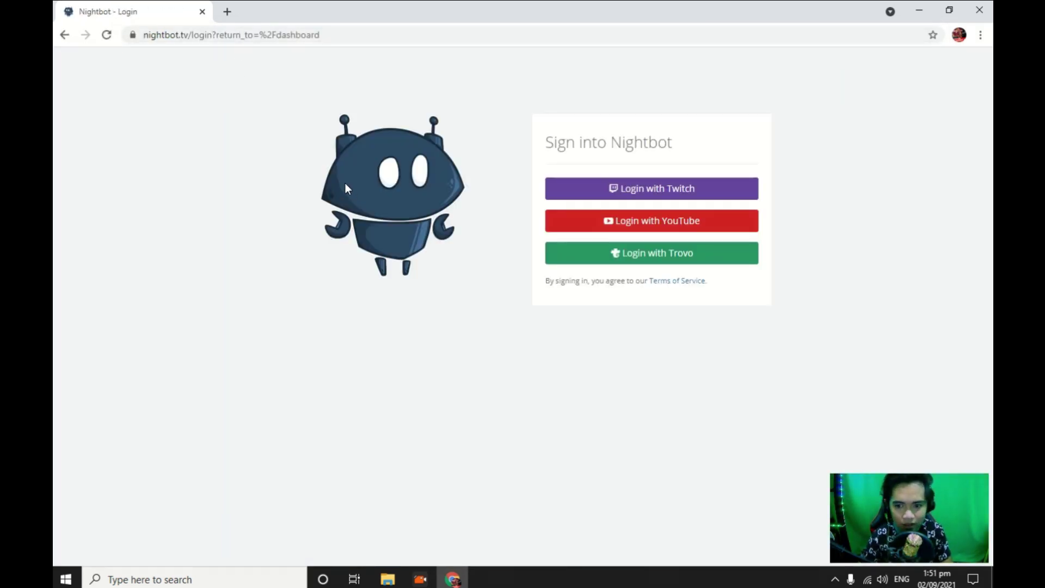
Sign into Nightbot with YouTube, choosing the channel's Google account and allowing access
click(586, 220)
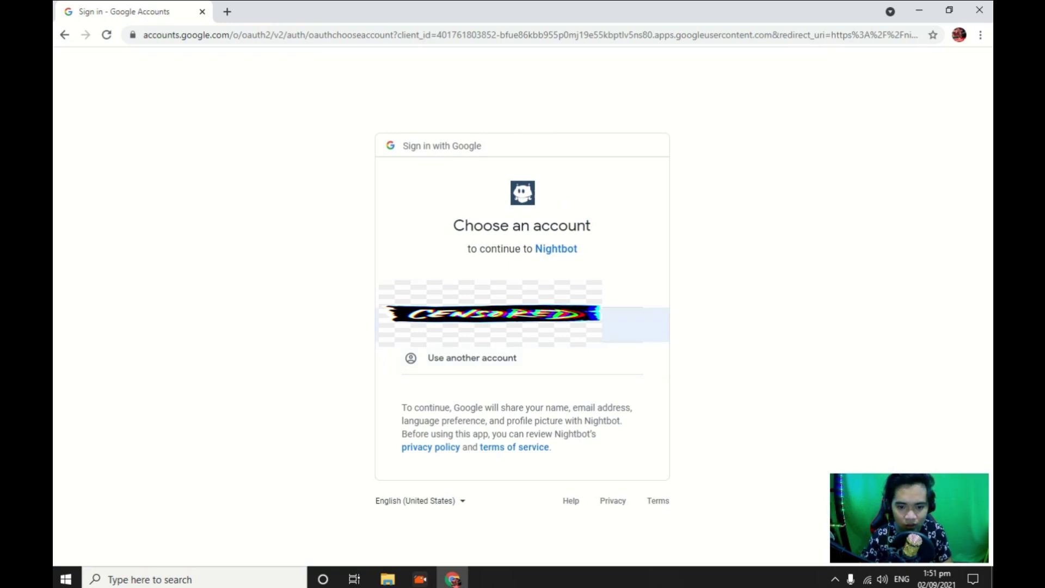
click(523, 324)
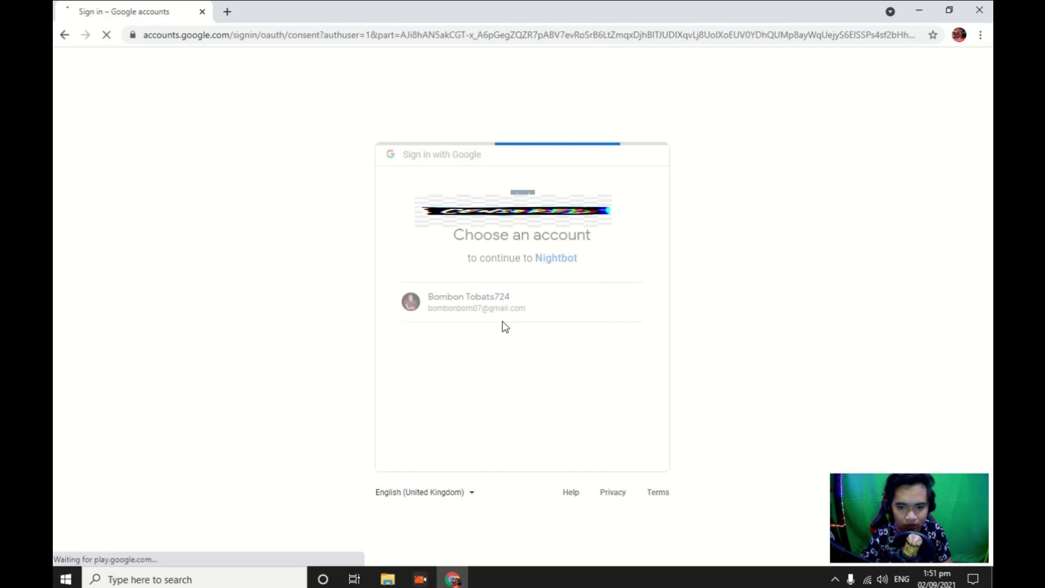
click(580, 491)
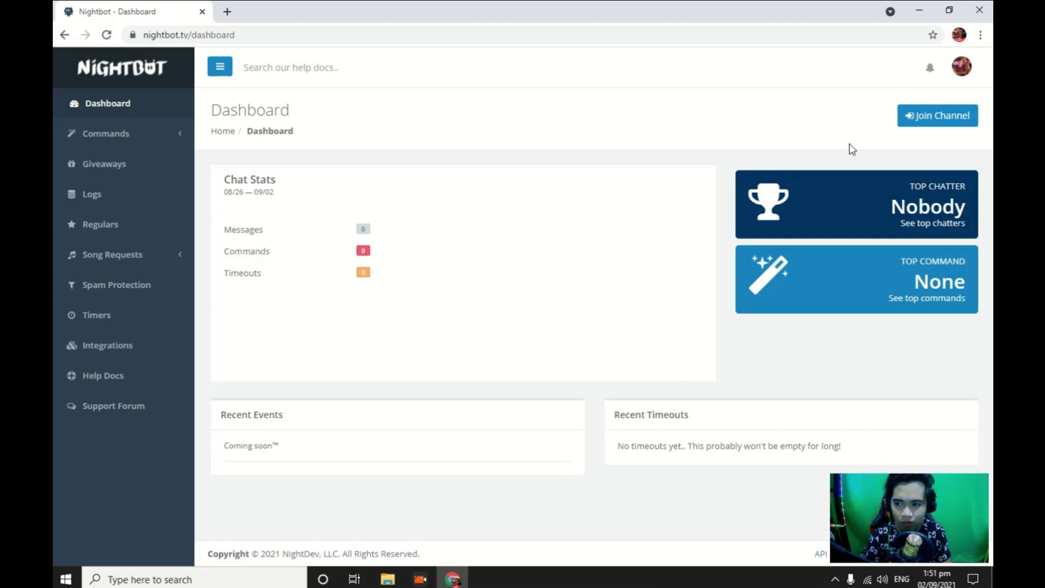
Make Nightbot join the channel and copy its YouTube channel URL for the moderators list from the instructions
click(919, 125)
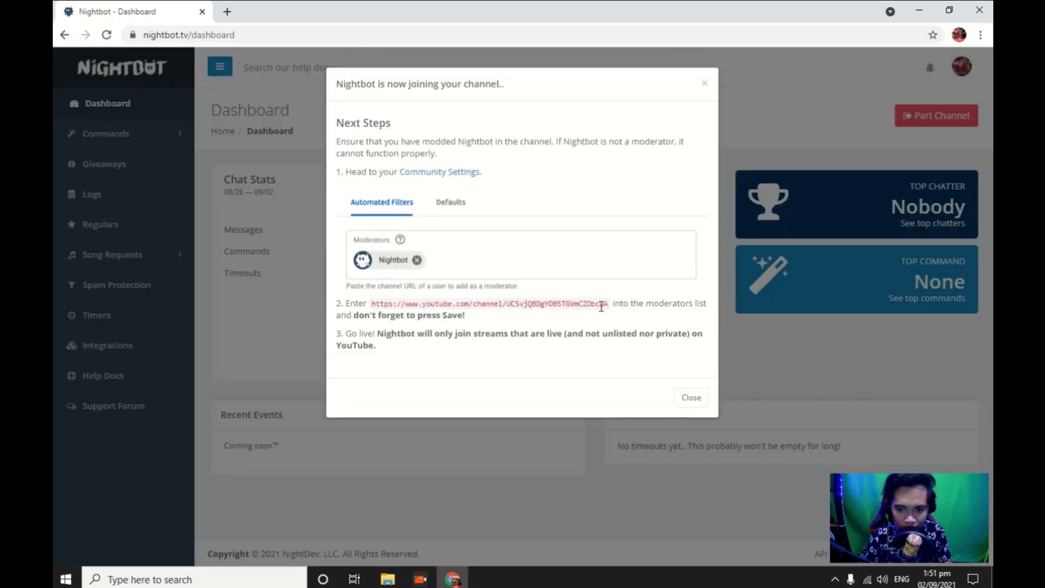
drag(607, 303, 371, 303)
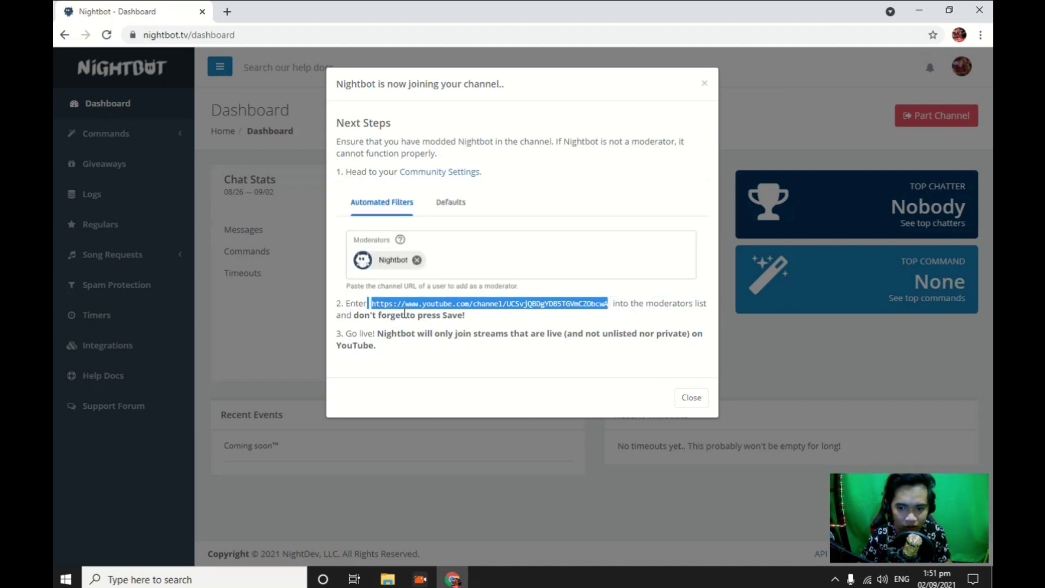
right_click(437, 303)
click(467, 314)
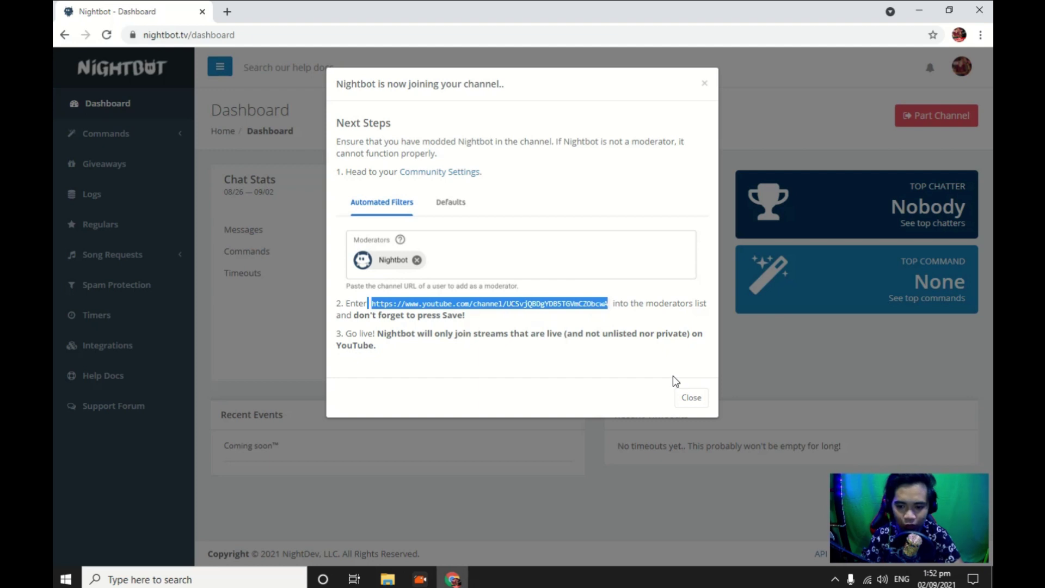
click(688, 398)
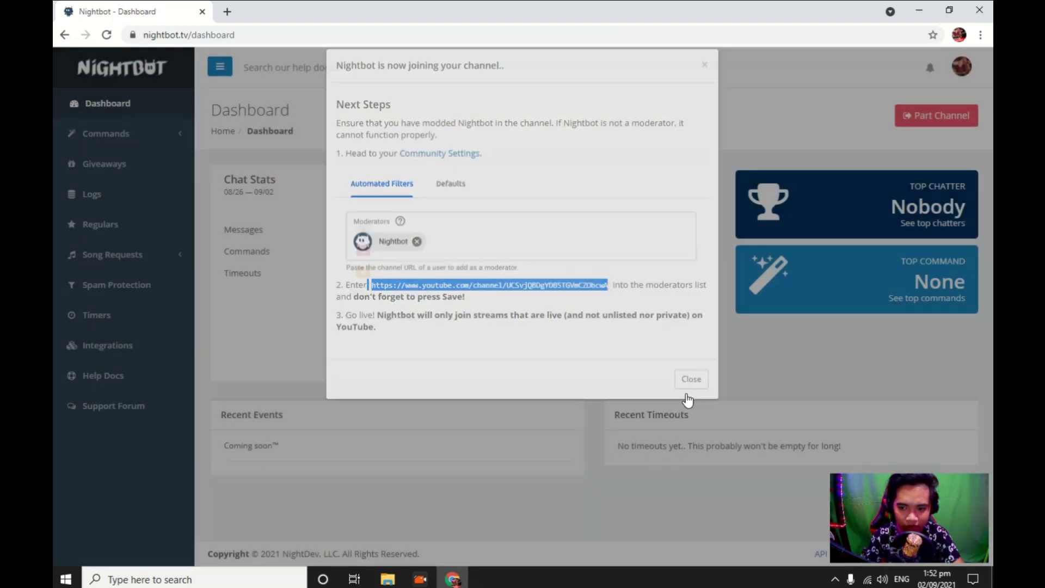
Open Nightbot's custom commands page
click(129, 74)
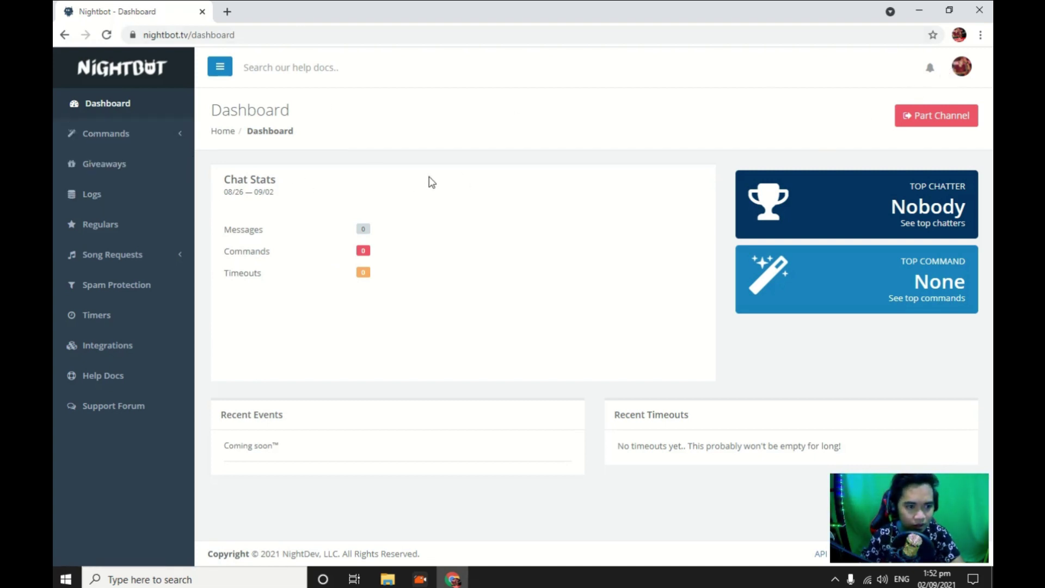
click(128, 143)
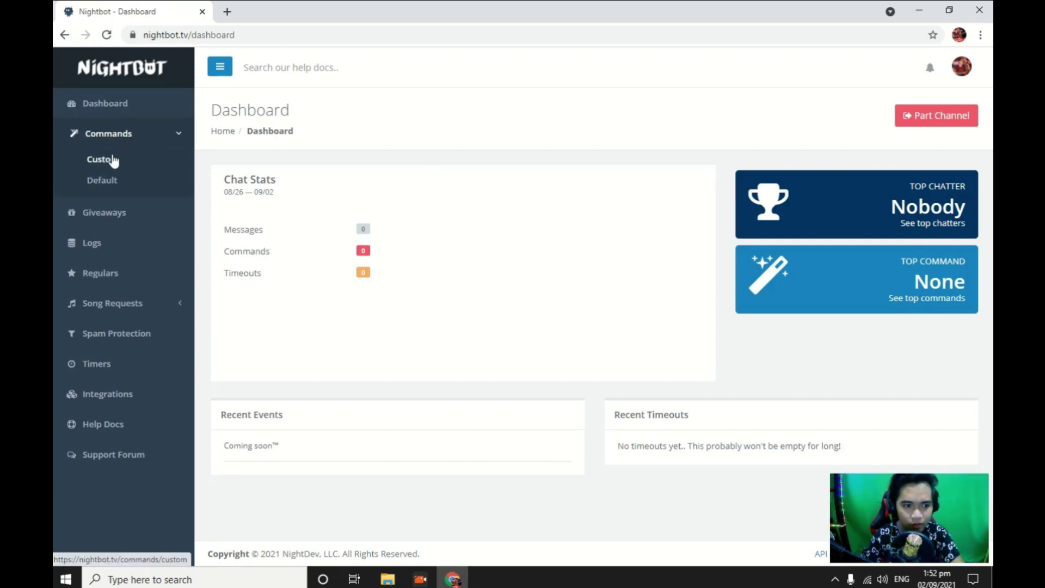
click(114, 161)
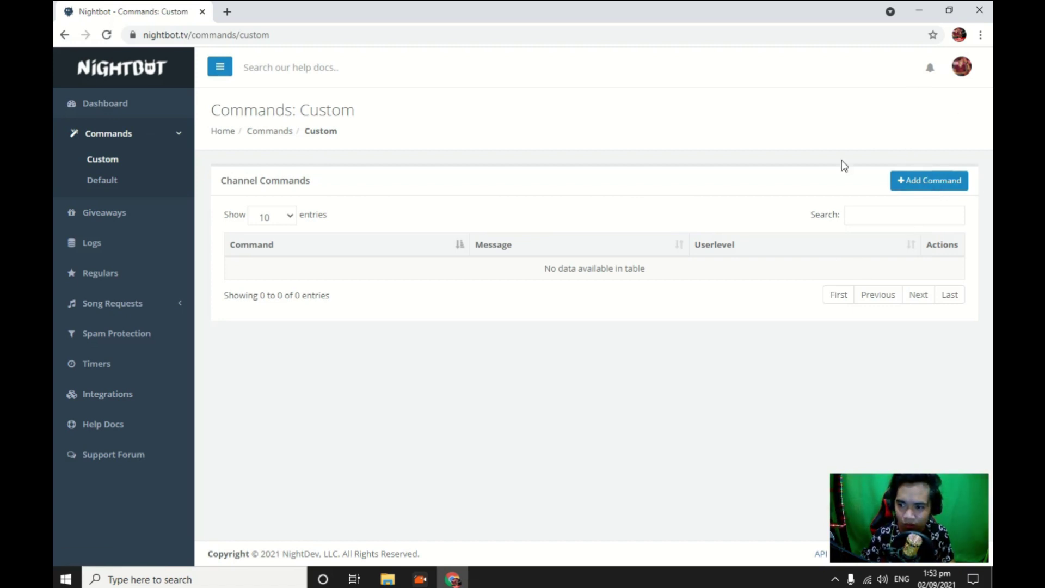
Start a new custom command and name it "Hello"
click(918, 182)
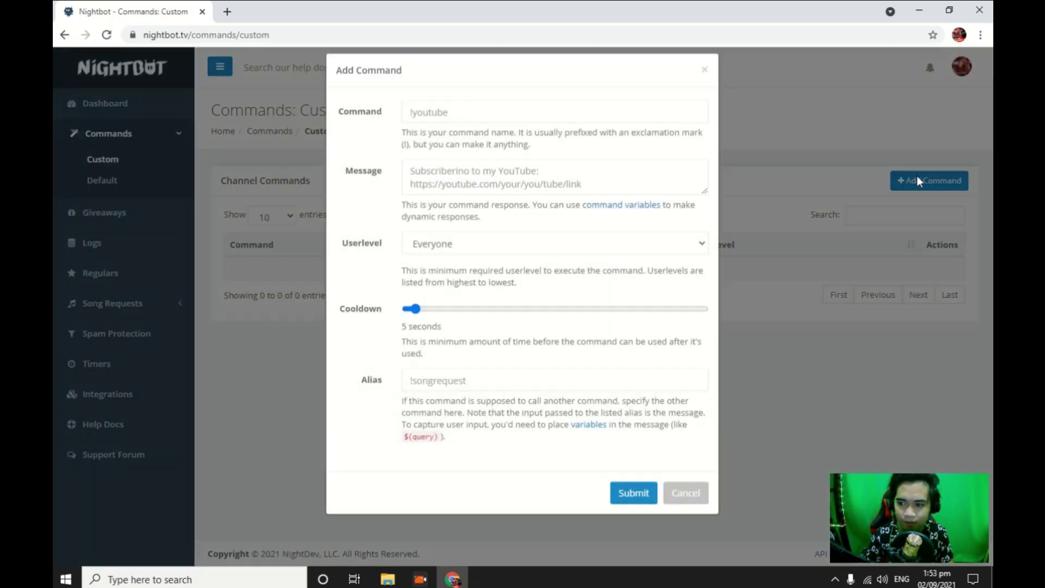
click(477, 126)
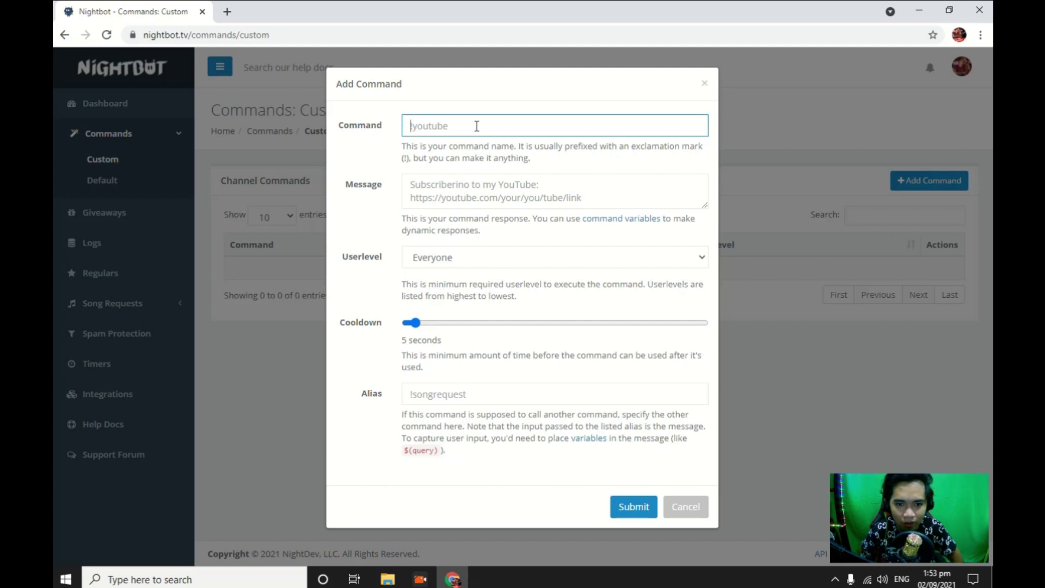
text(Hello)
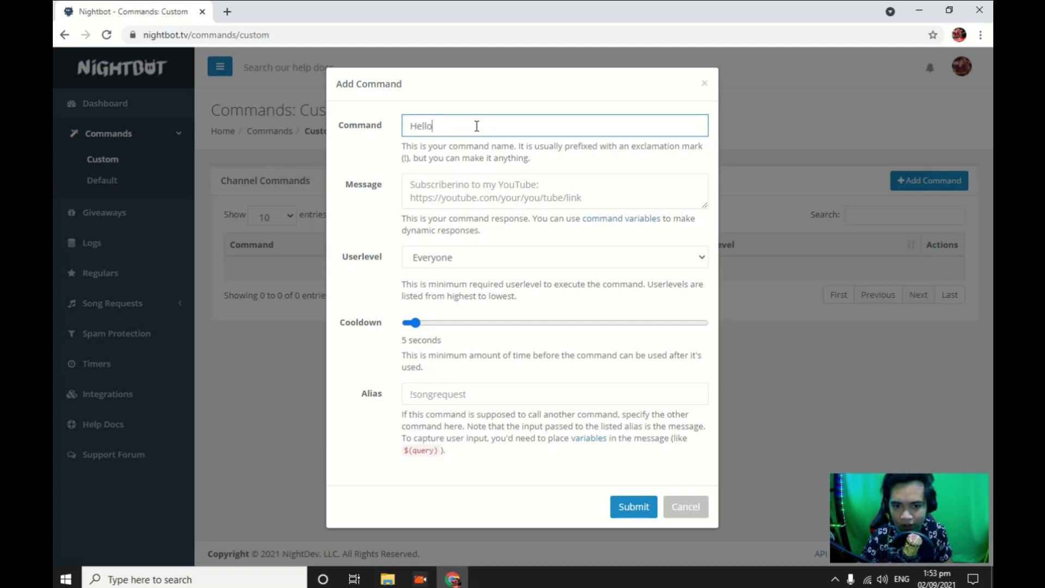
Enter "Hello , Welcome To My Livestream." as the response message of the Hello command
click(527, 187)
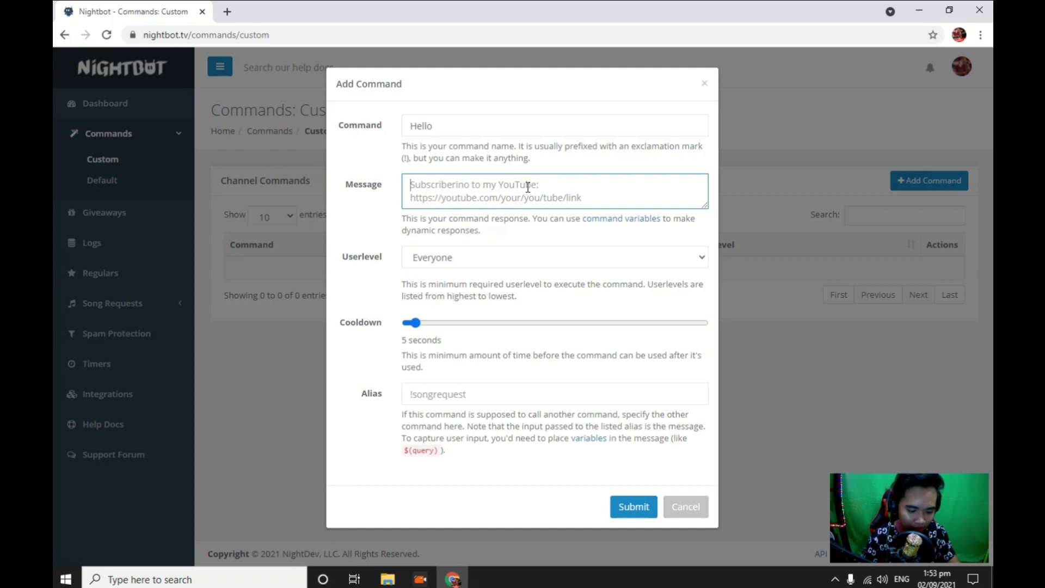
text(hello)
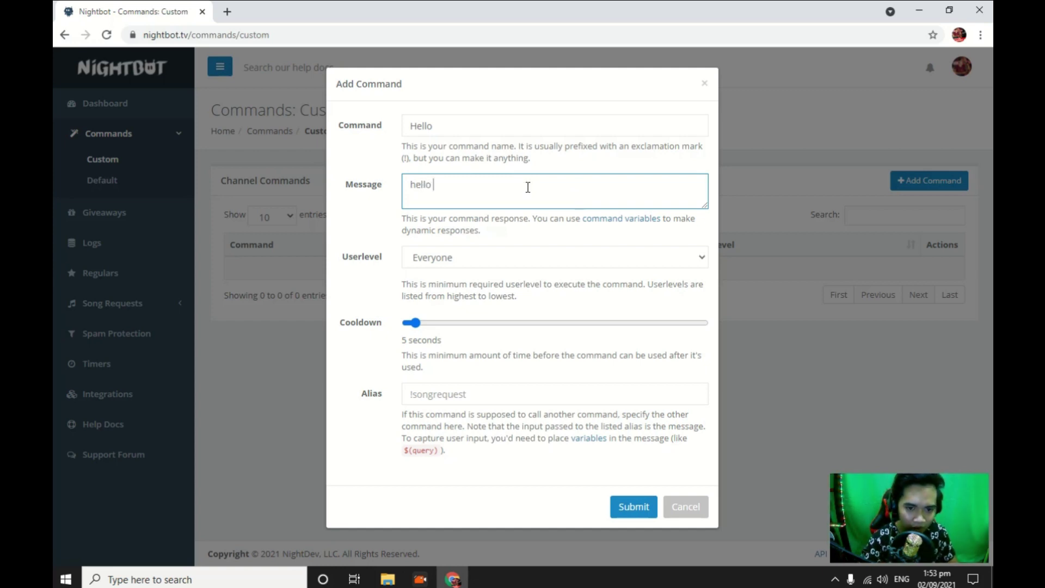
key(BackSpace)
key(BackSpace)
key(BackSpace)
key(BackSpace)
key(BackSpace)
text(He)
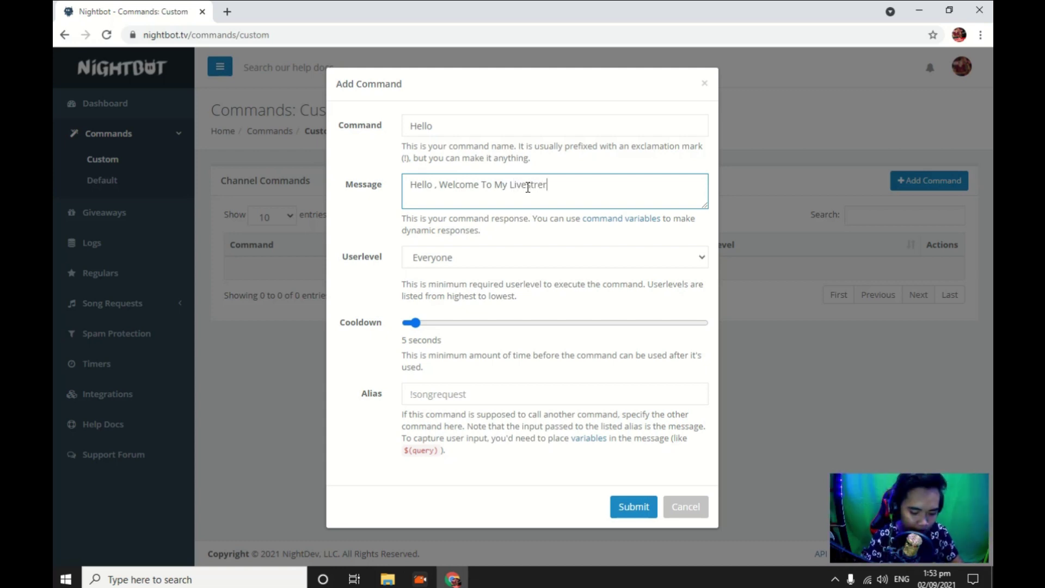
double_click(527, 188)
click(527, 188)
text(m .)
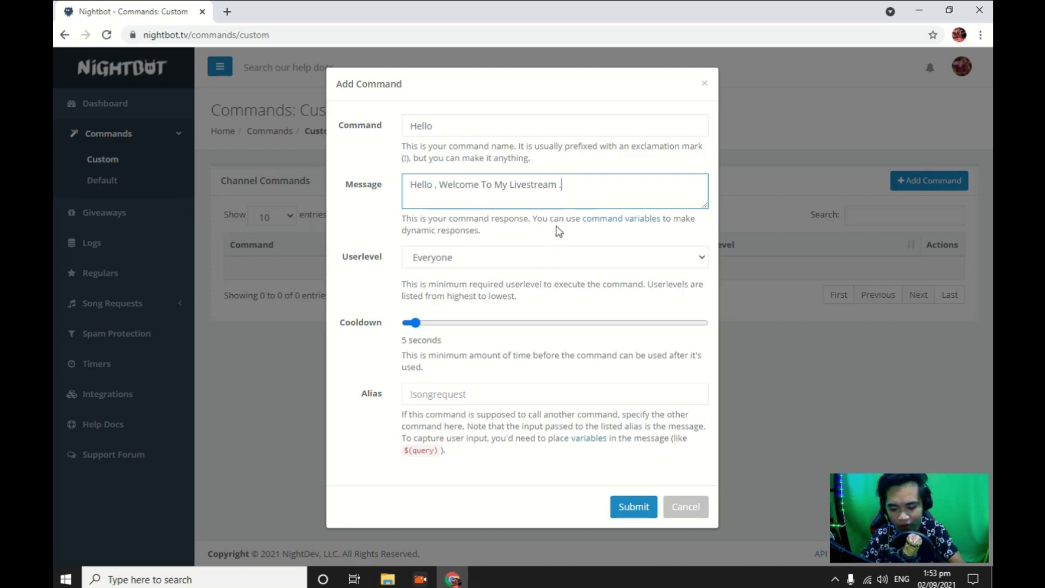
click(558, 185)
key(BackSpace)
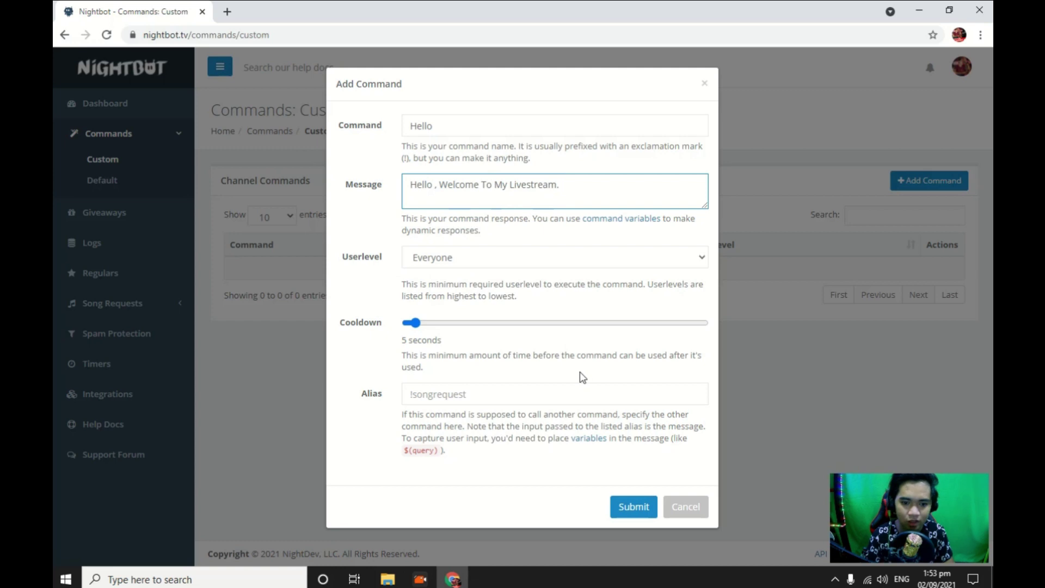
Keep the userlevel at Everyone and submit the Hello command
click(491, 256)
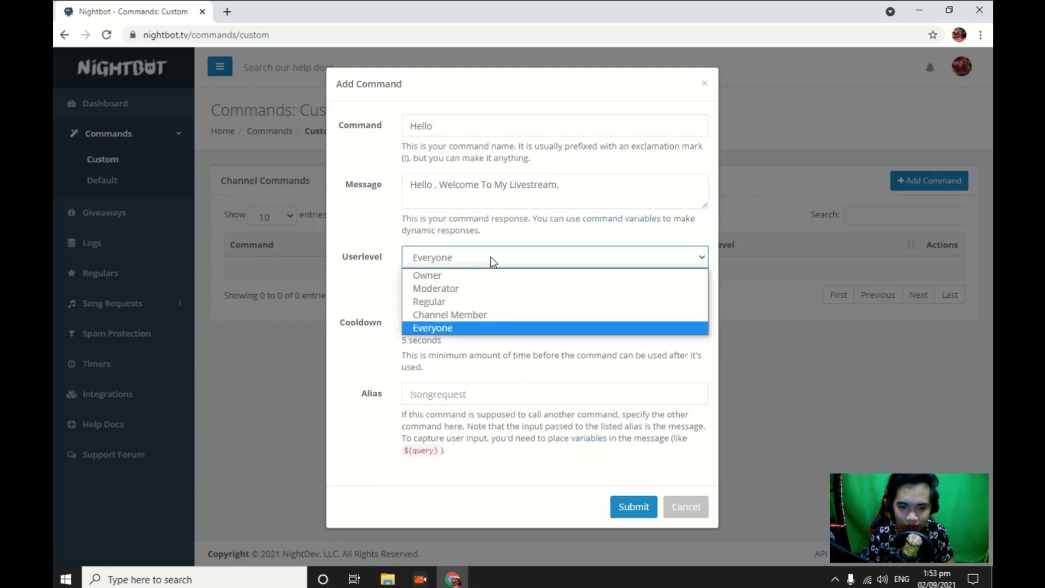
click(491, 257)
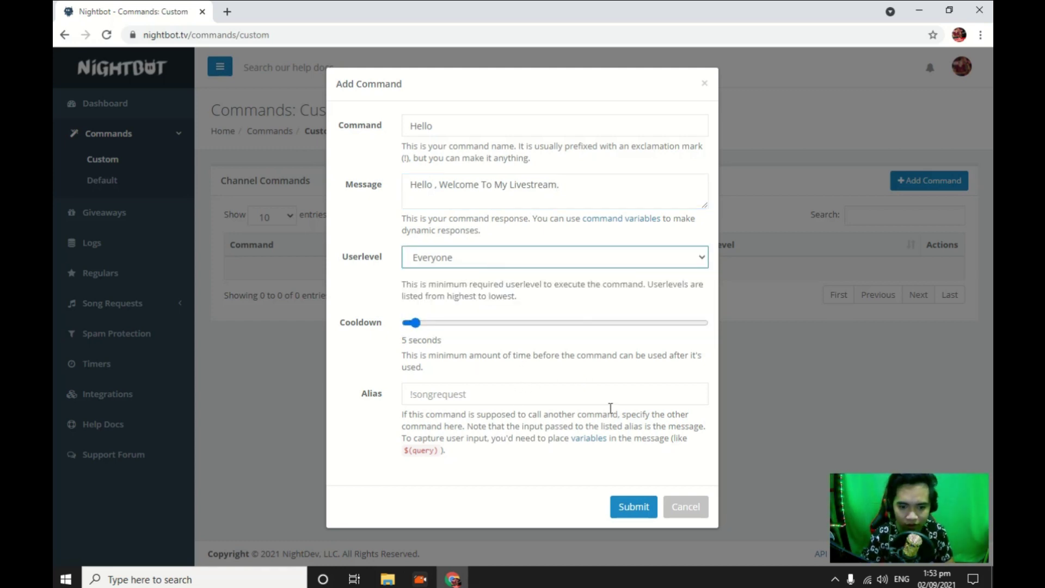
click(635, 507)
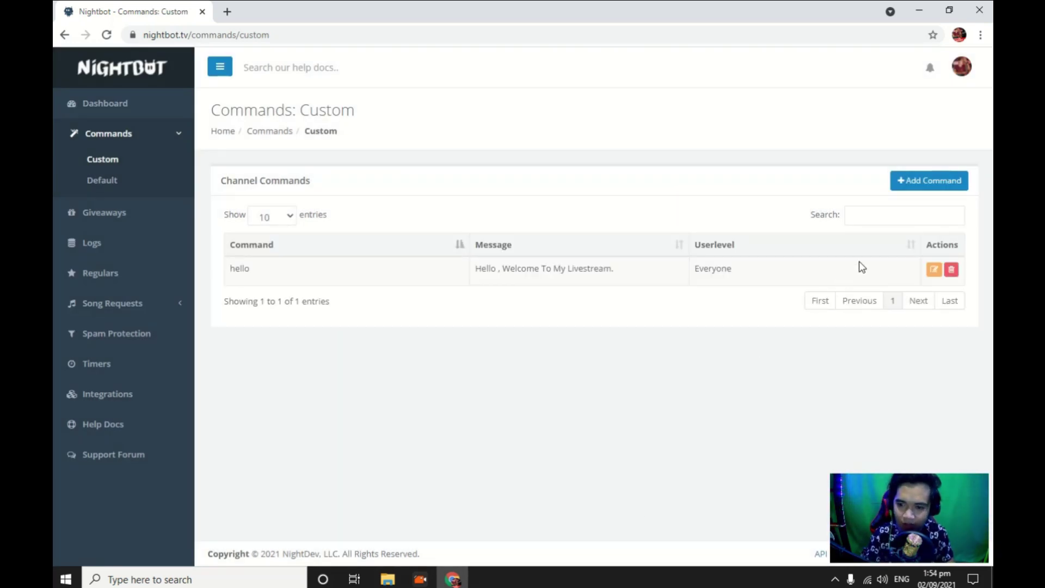
Start another custom command and name it "Tamsak"
click(907, 183)
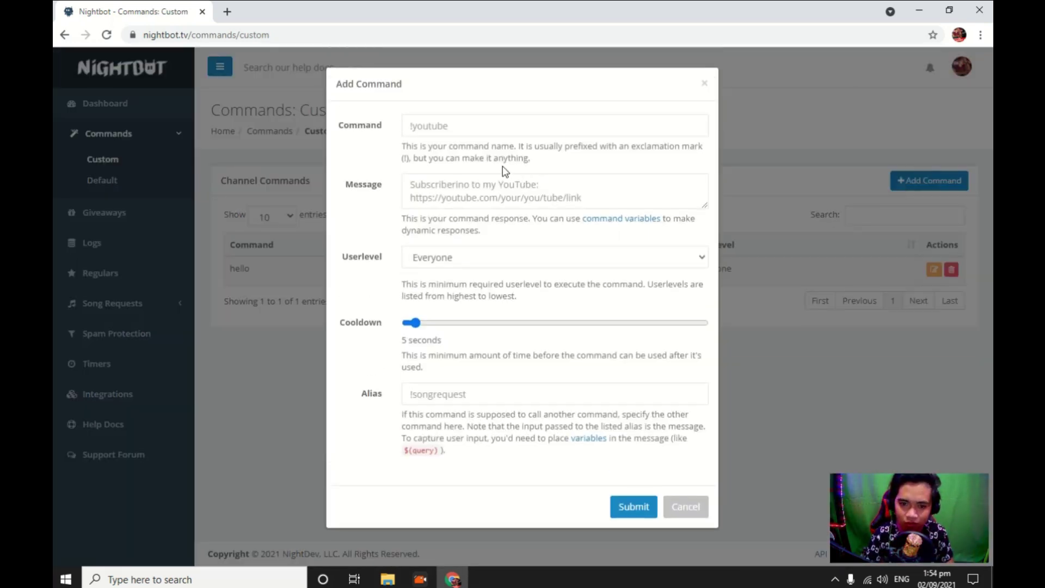
click(486, 129)
text(Tamsak)
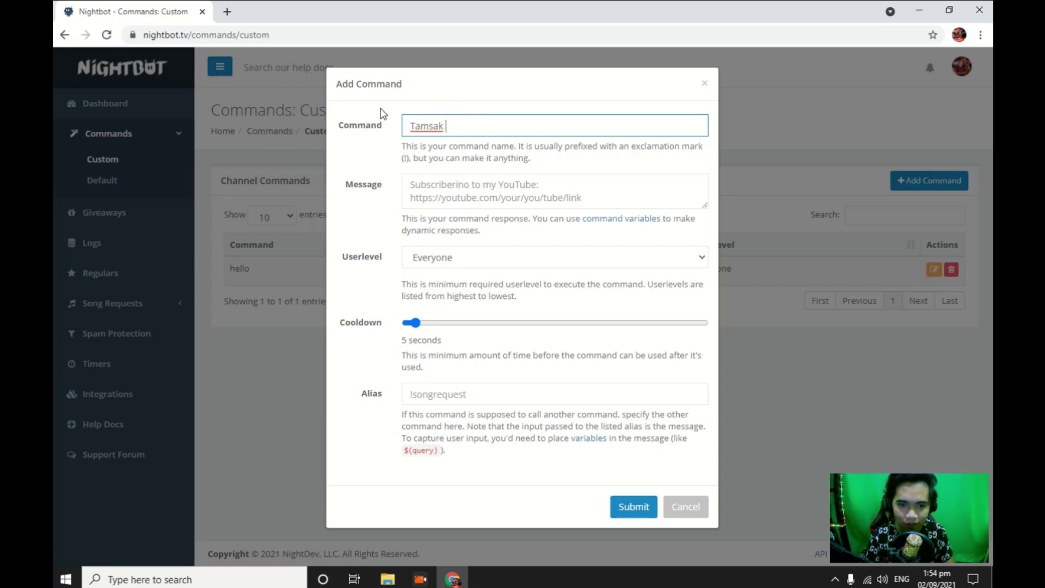
Enter "Salamat sa iyong pag Tamsak" as the response message of the Tamsak command
click(469, 197)
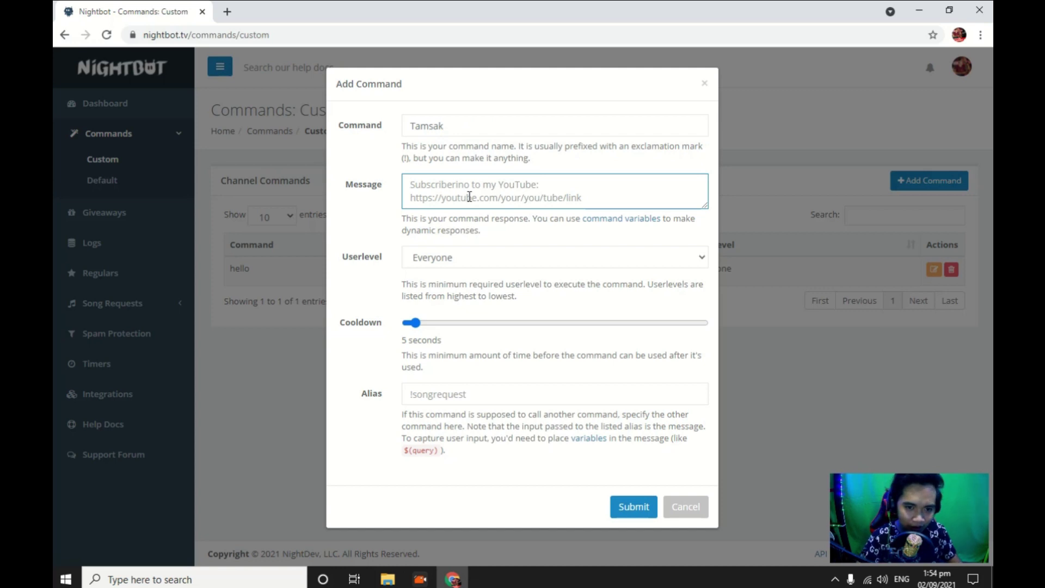
text(S)
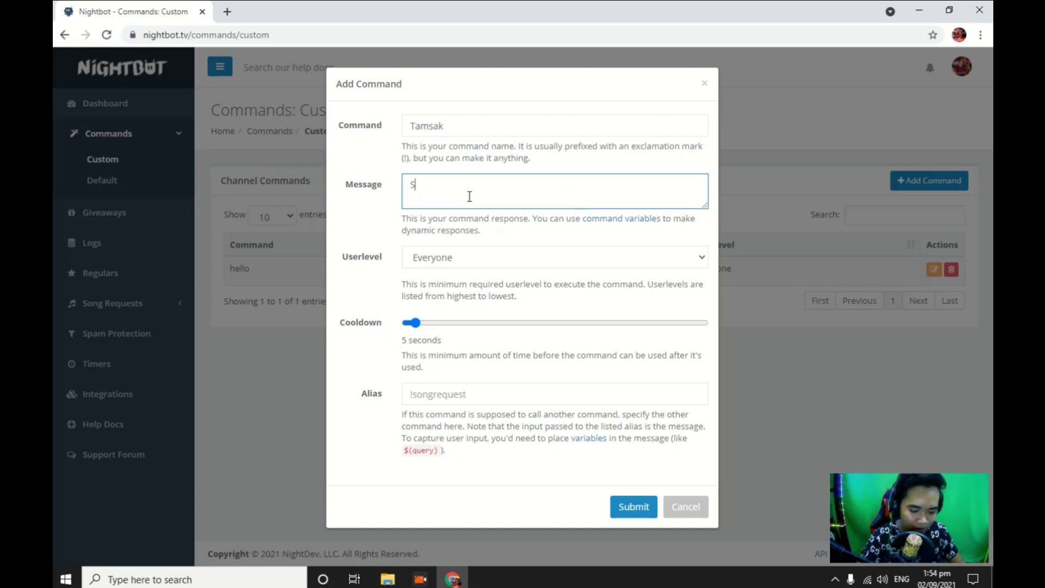
text(alamat s)
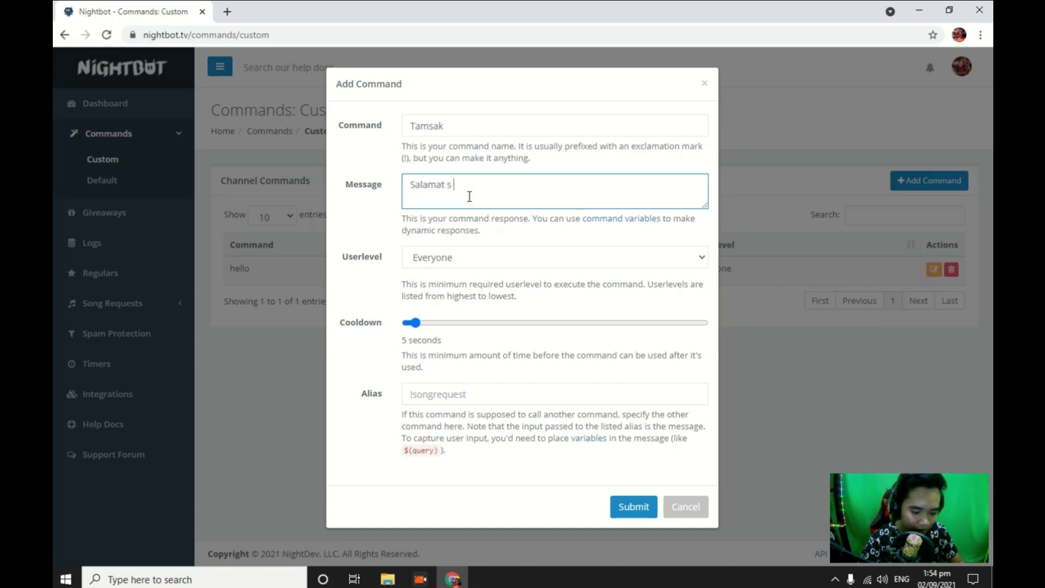
text( la )
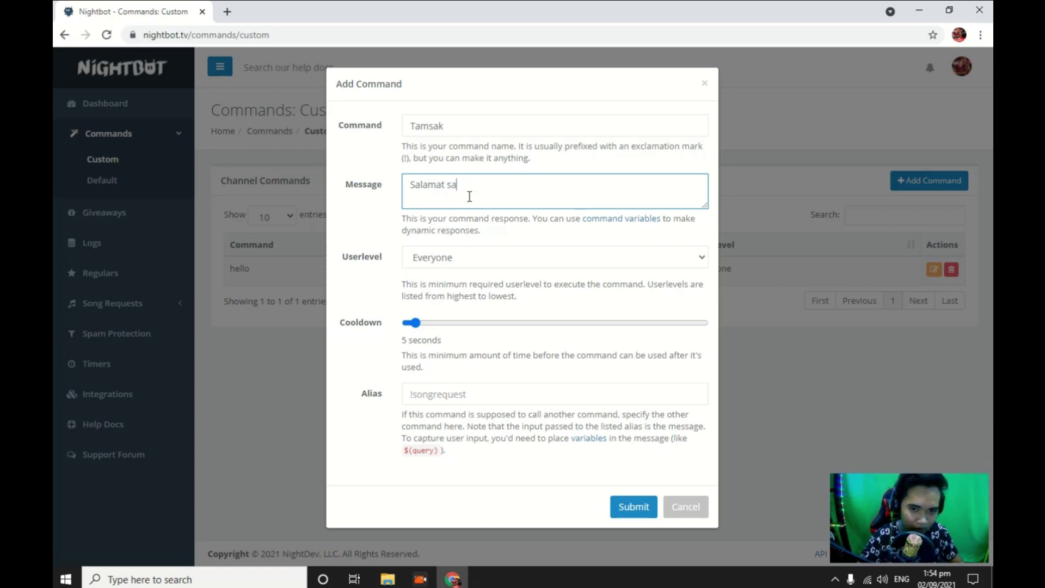
text(i7=)
key(BackSpace)
key(BackSpace)
text(y)
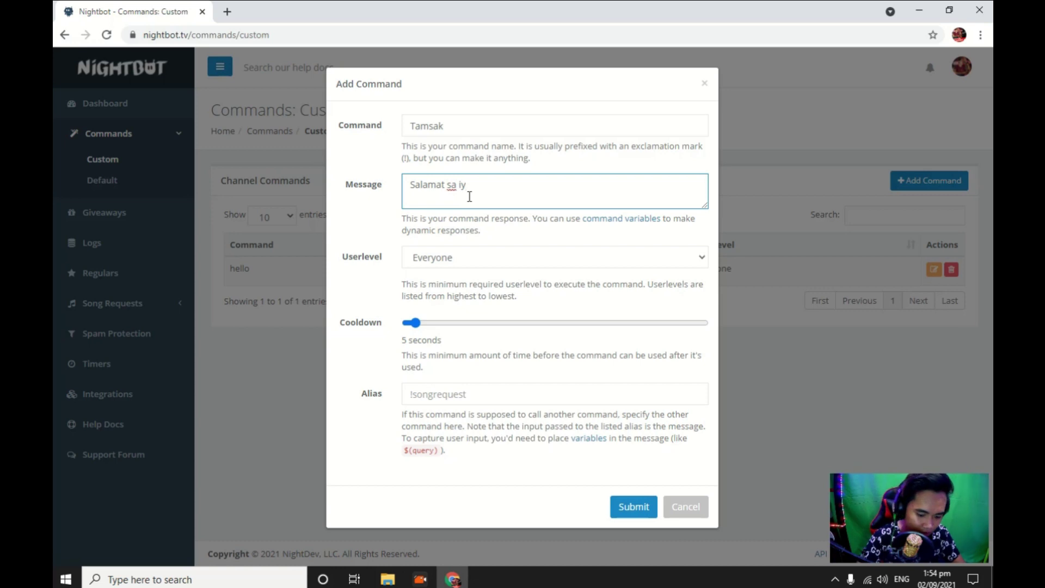
text(ong pahg)
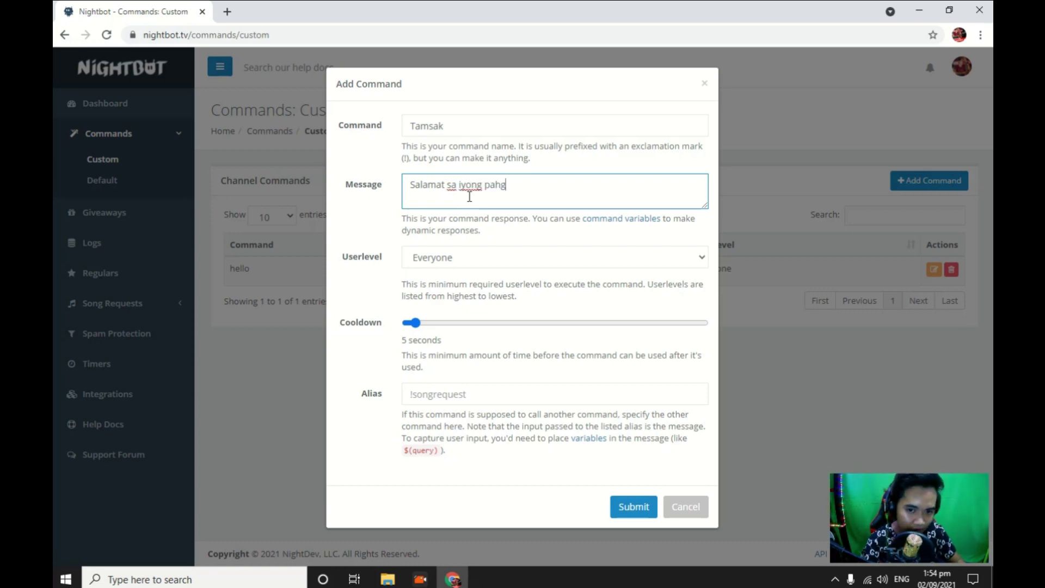
key(BackSpace)
key(BackSpace)
key(BackSpace)
key(BackSpace)
text(pag Tamsak)
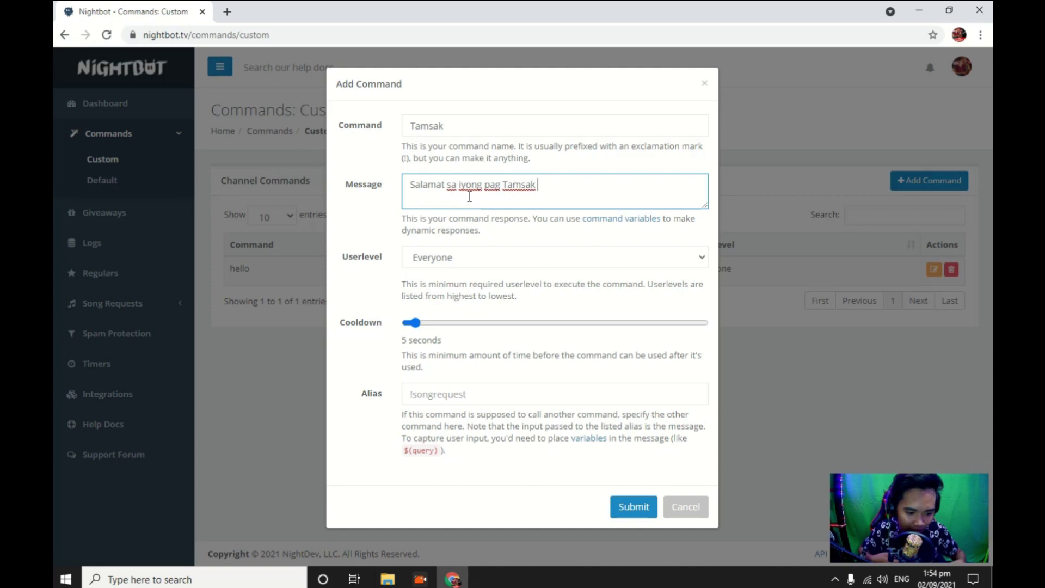
Append the variable $(user) to the Tamsak command's message and submit the command
text($)
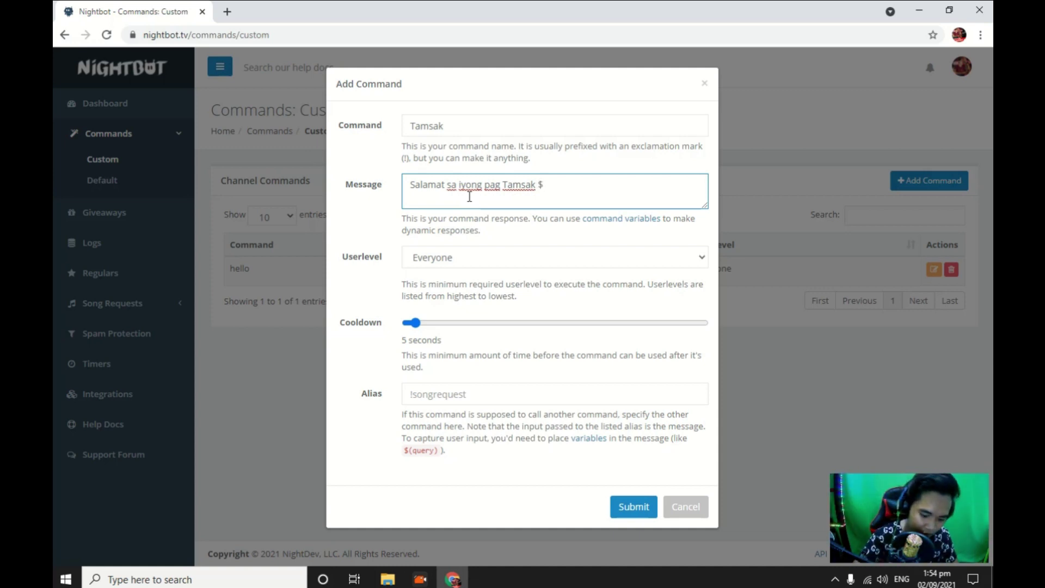
text(())
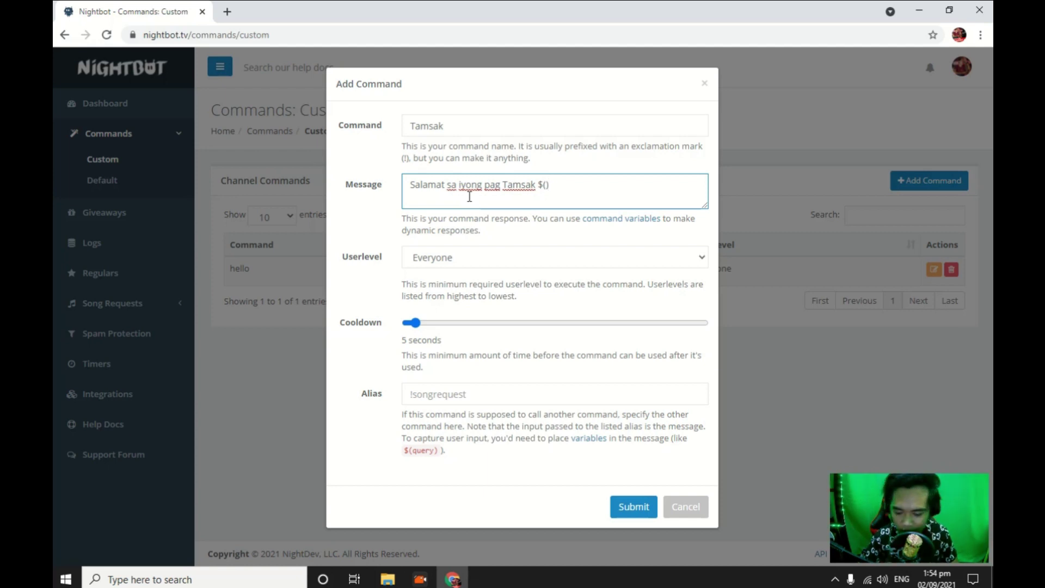
text(user)
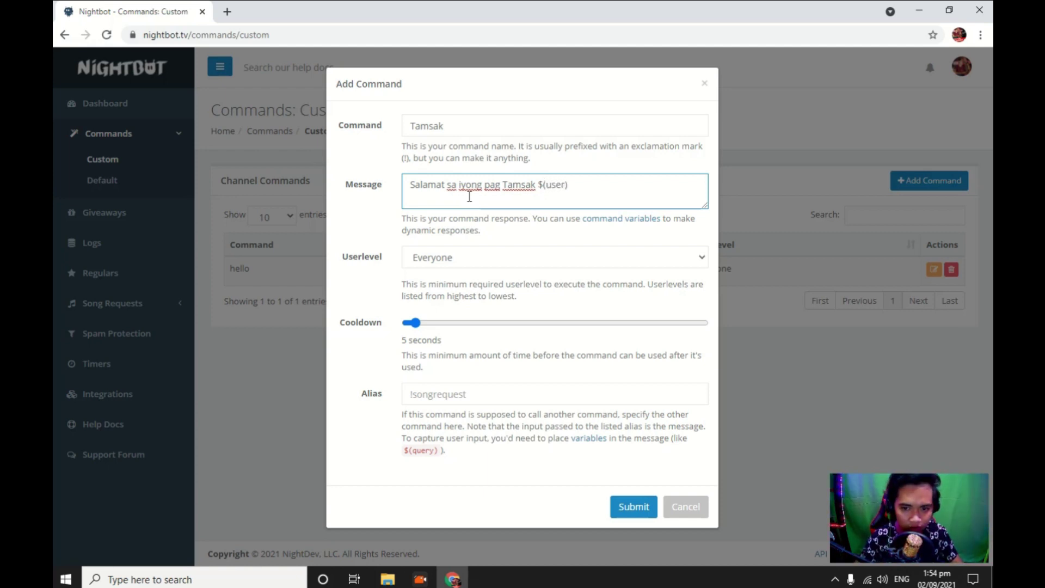
click(608, 189)
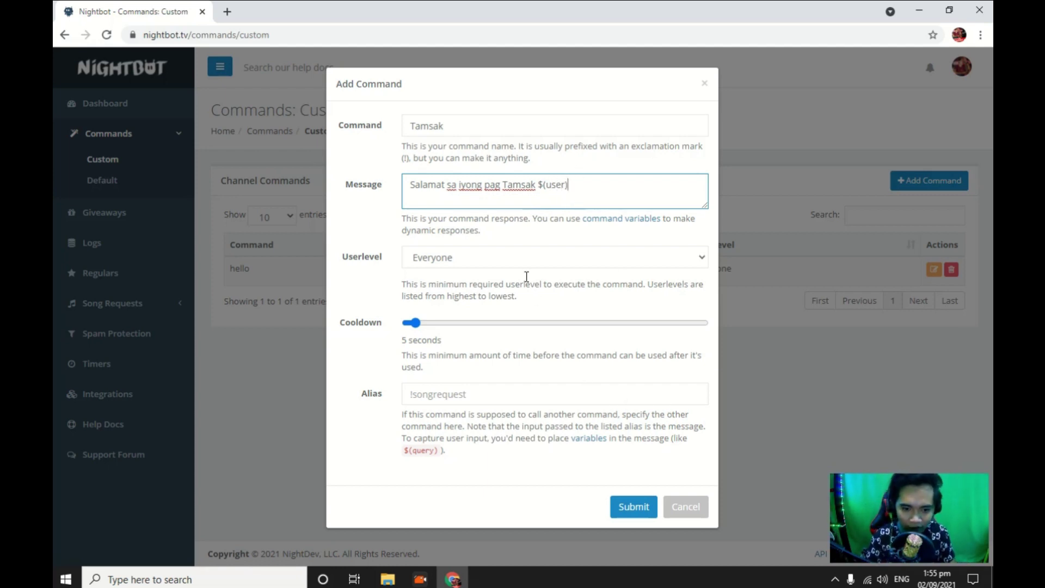
click(633, 506)
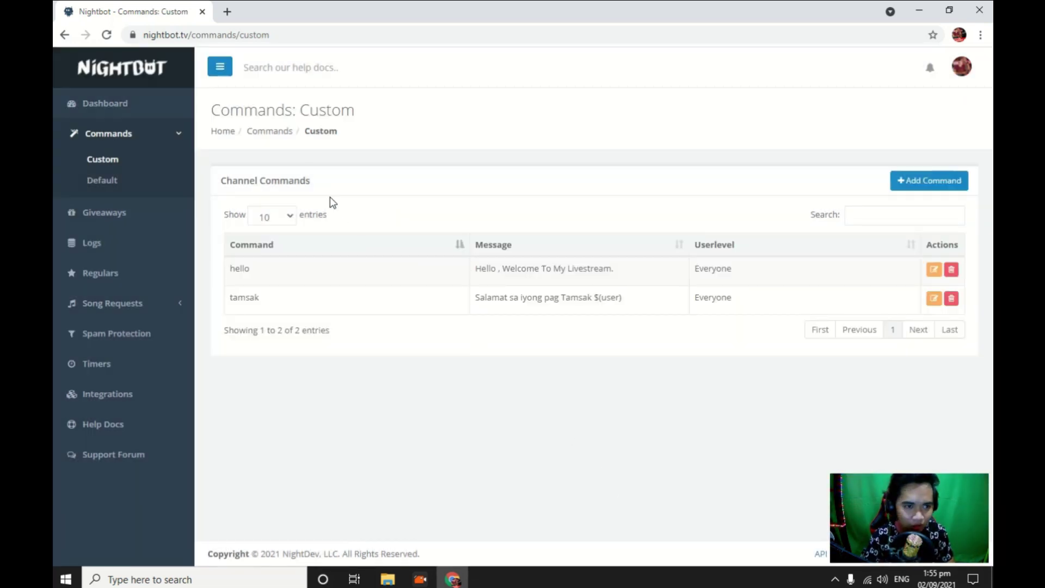
Open YouTube in a new browser tab and go to the channel's YouTube Studio
click(227, 11)
click(416, 310)
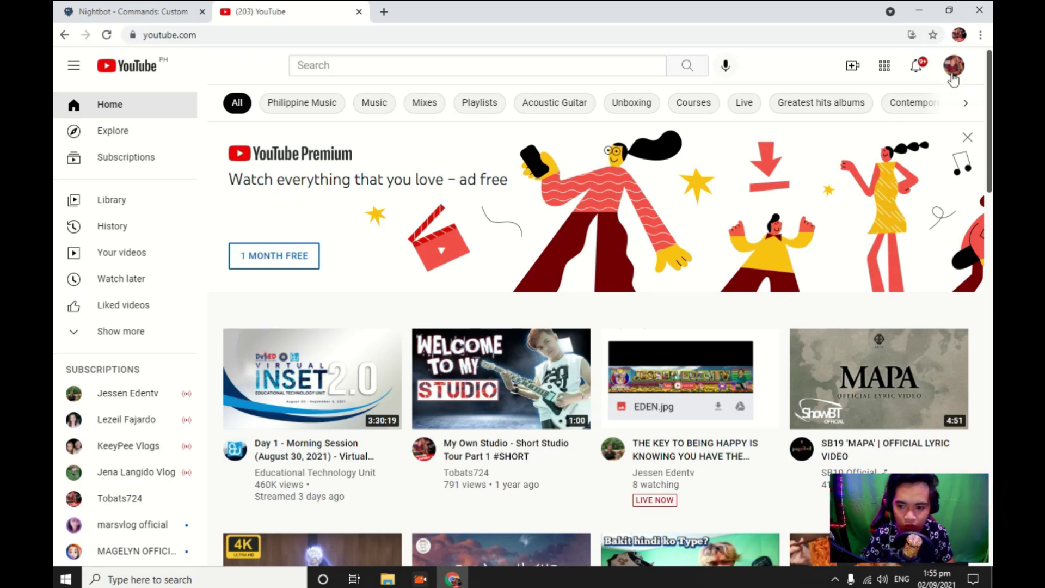
click(953, 68)
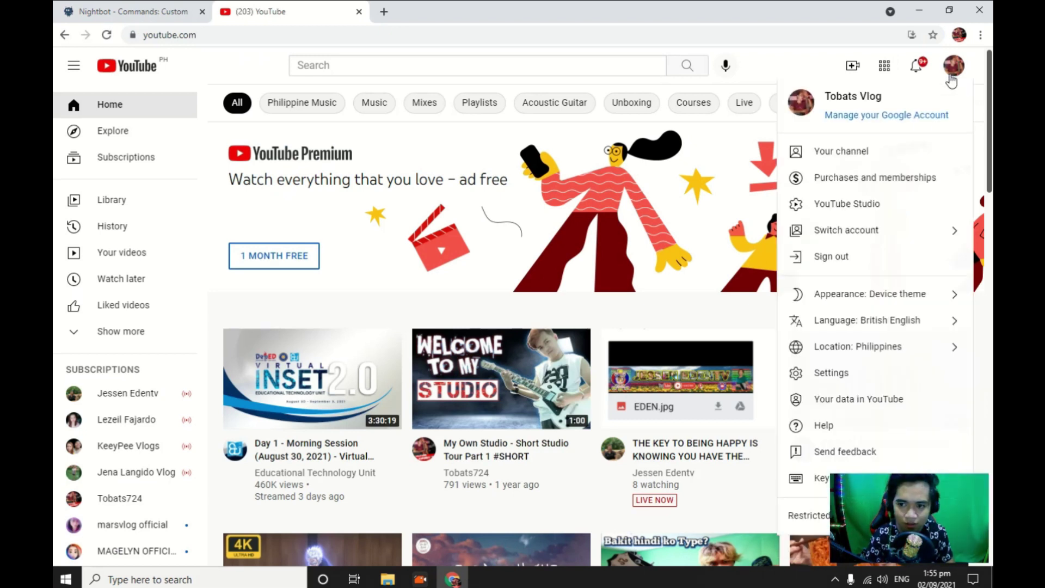
click(864, 202)
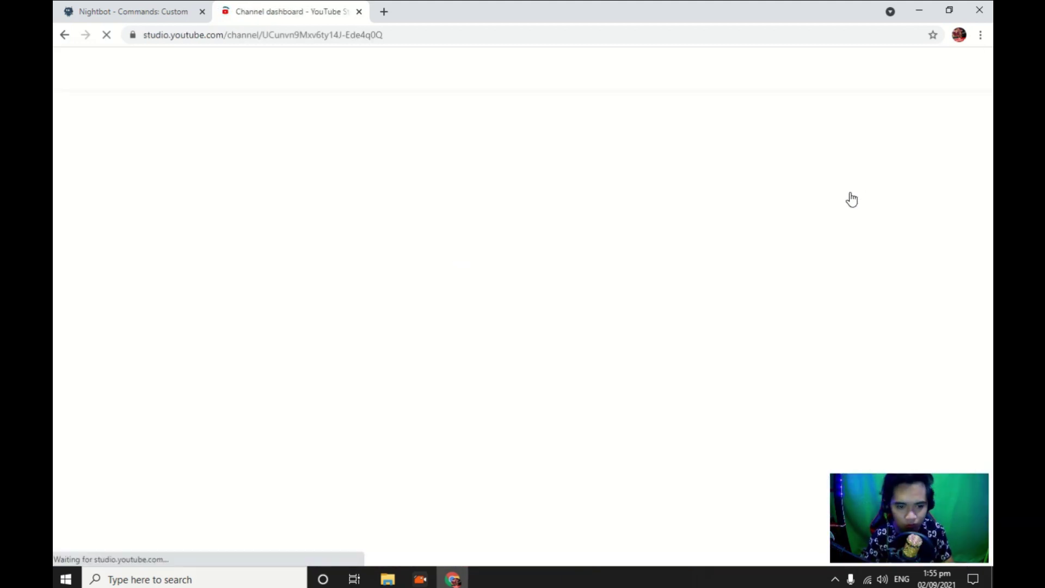
scroll(143, 430, down, 1)
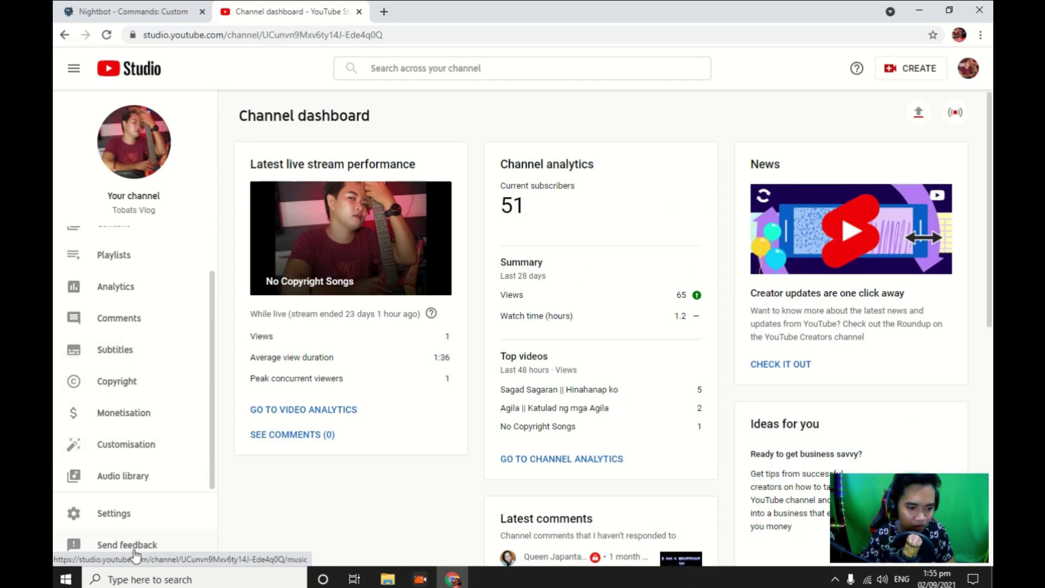
click(133, 517)
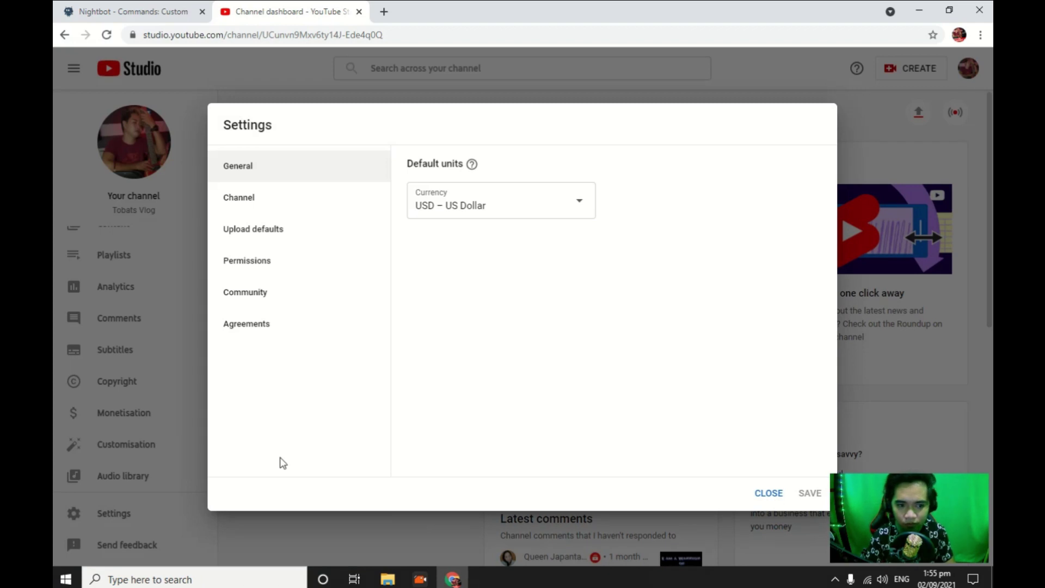
click(264, 296)
click(465, 238)
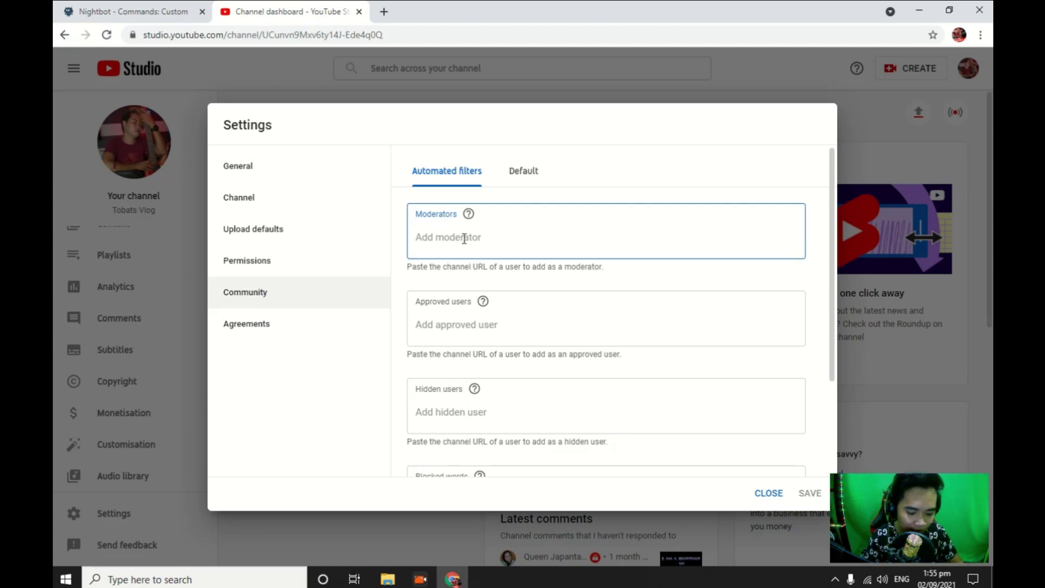
text(https://www.youtube.com/channel/UCSvjQBDgYDB5TGVmCZObcwA)
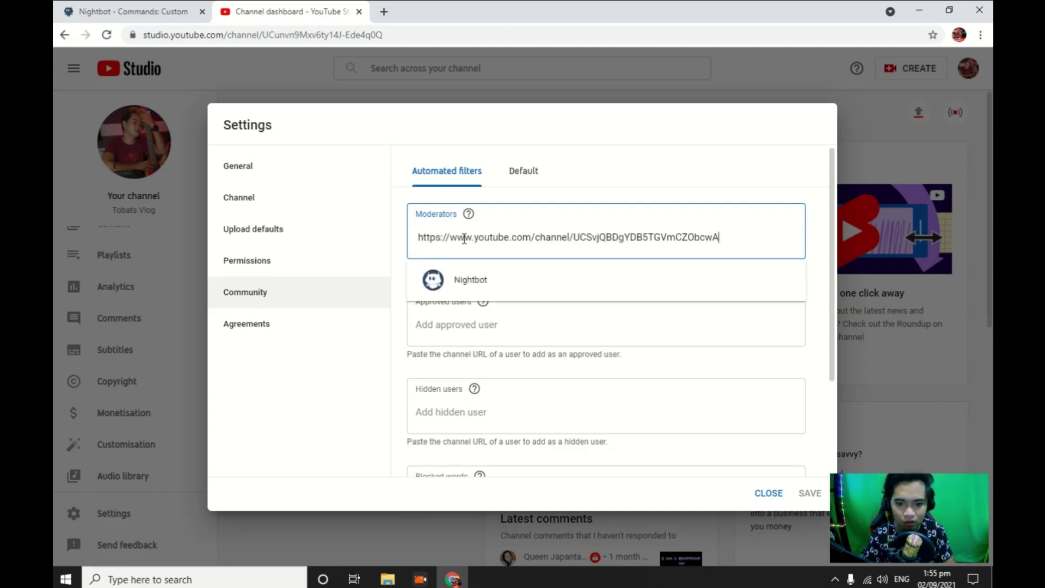
click(466, 281)
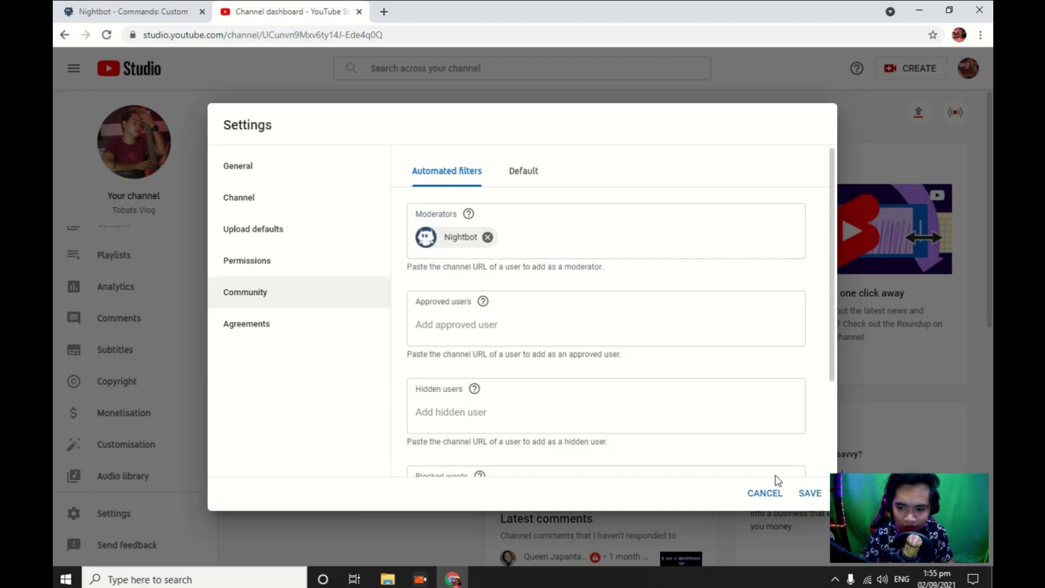
click(807, 494)
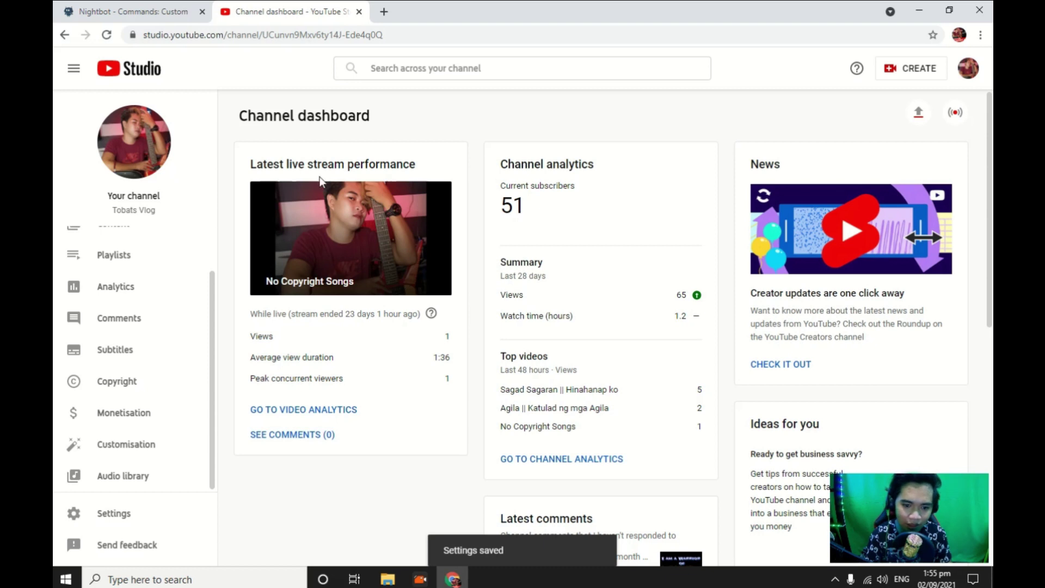
Switch back to Nightbot and start a new custom command named "shout out"
click(138, 11)
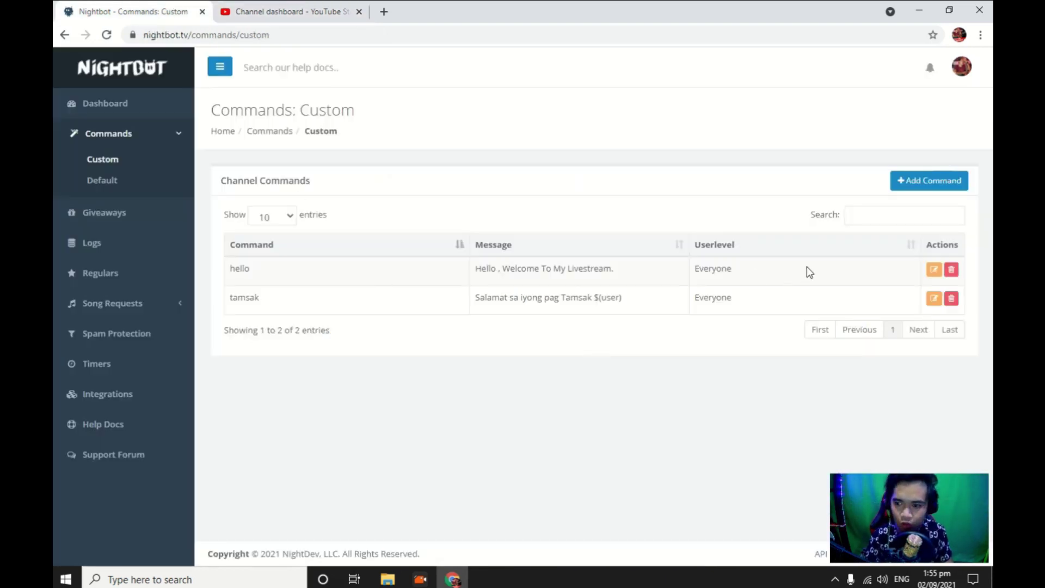
click(931, 187)
click(471, 129)
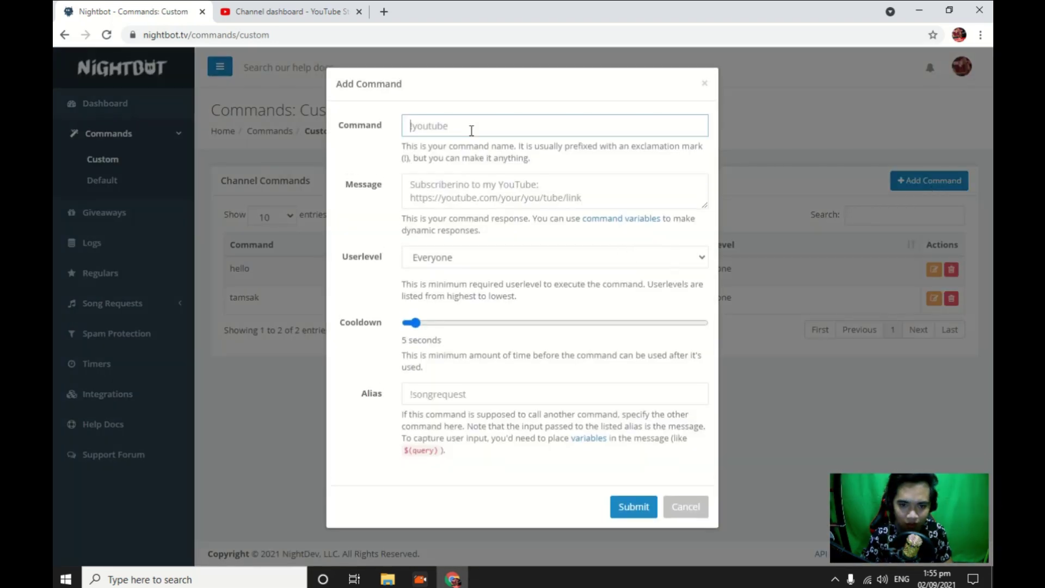
text(shout out)
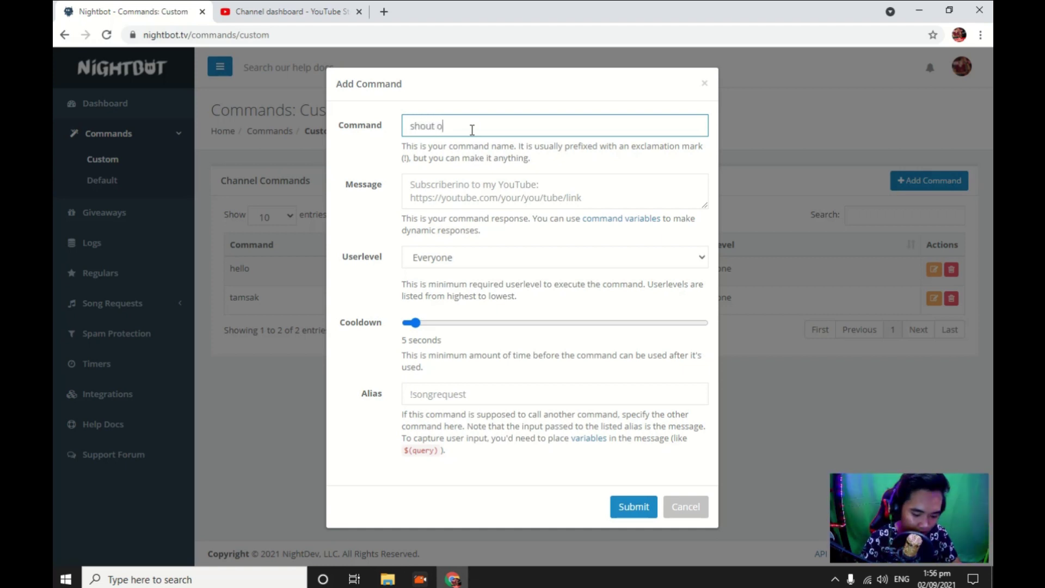
Enter "Shout Out $(user)" as the response message of the shout out command
click(467, 180)
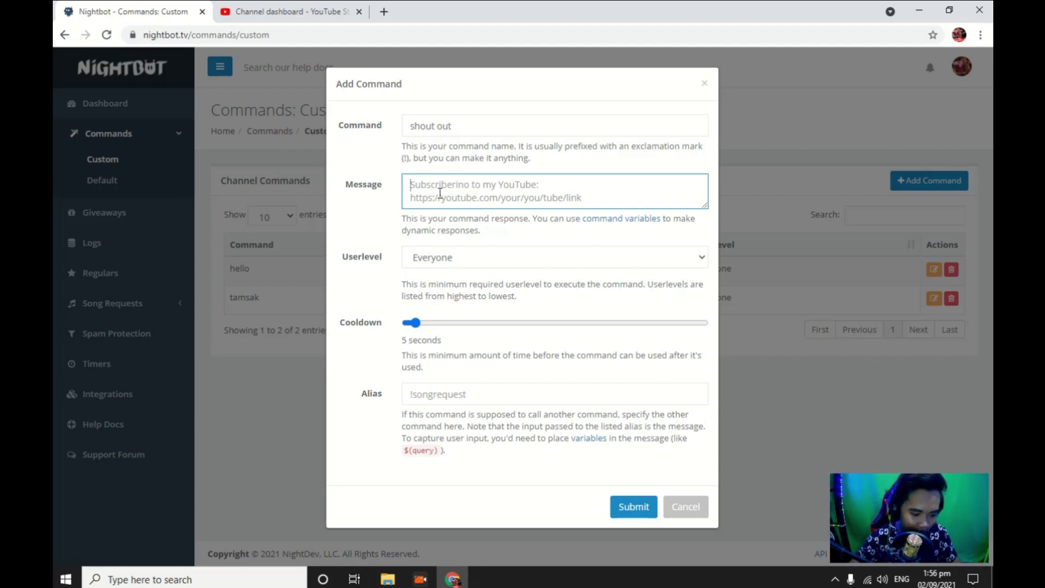
text(Shou)
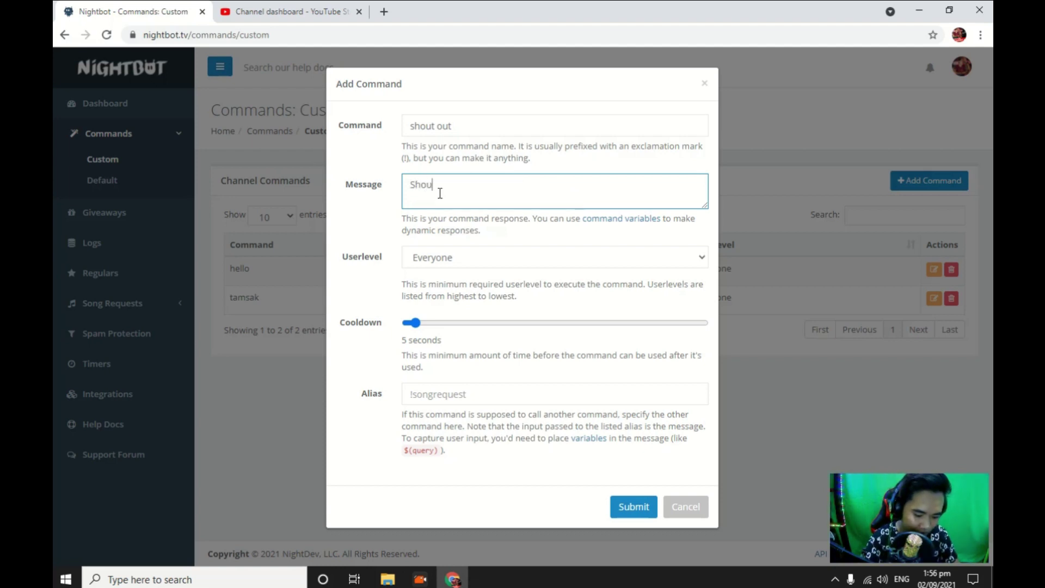
text(t Out )
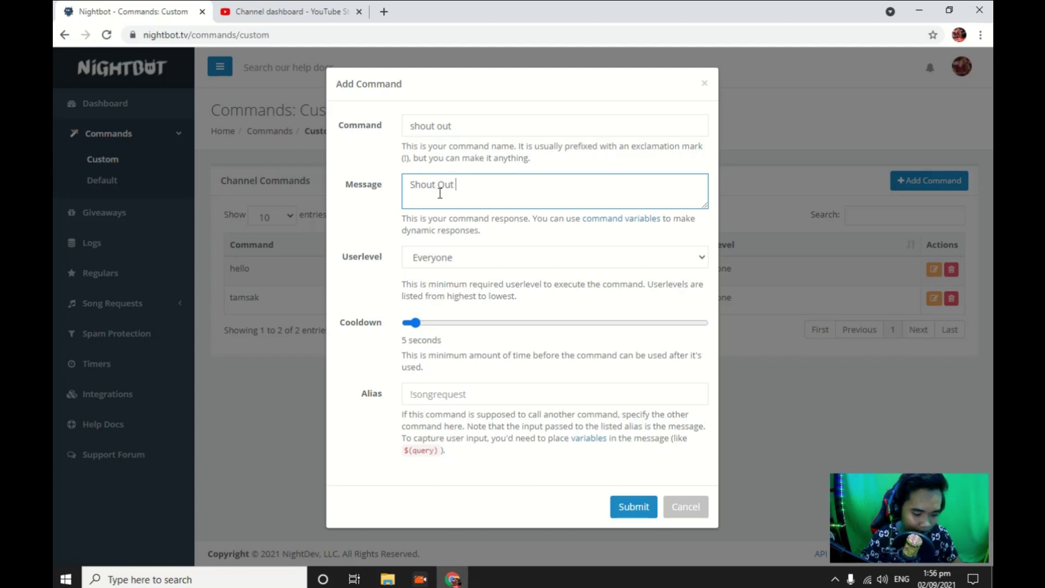
text($())
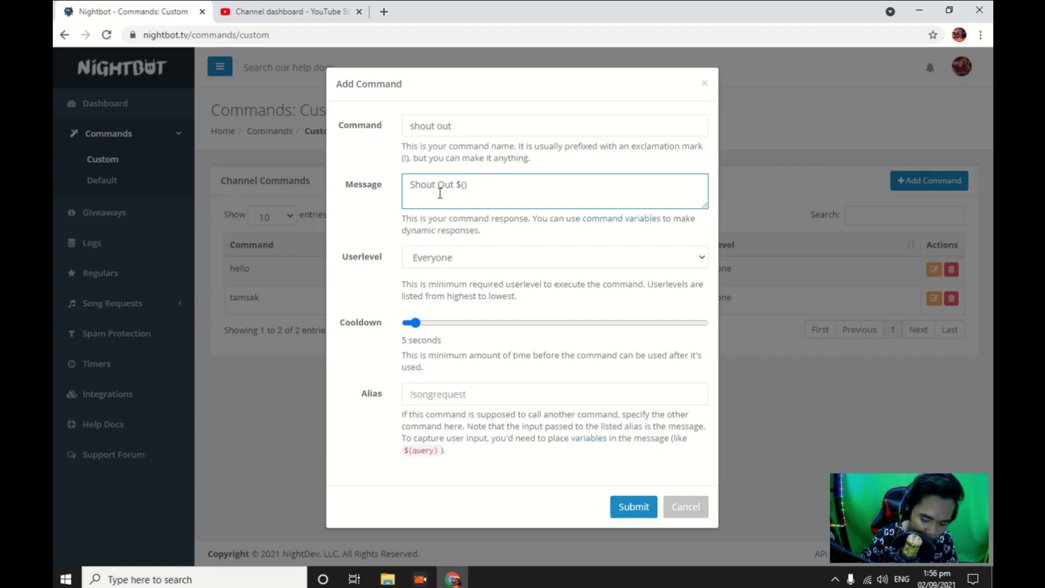
key(Left)
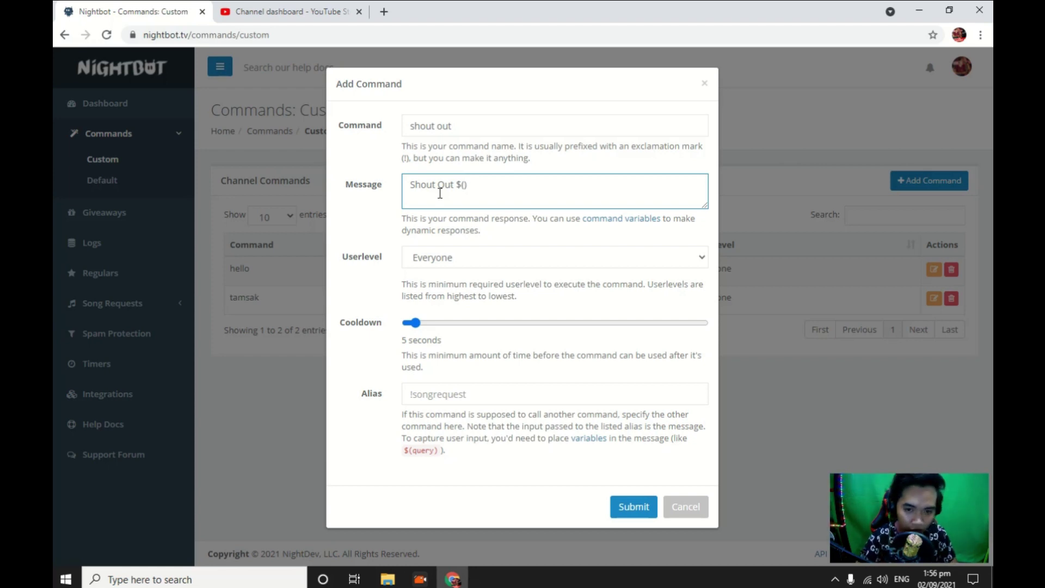
text(user)
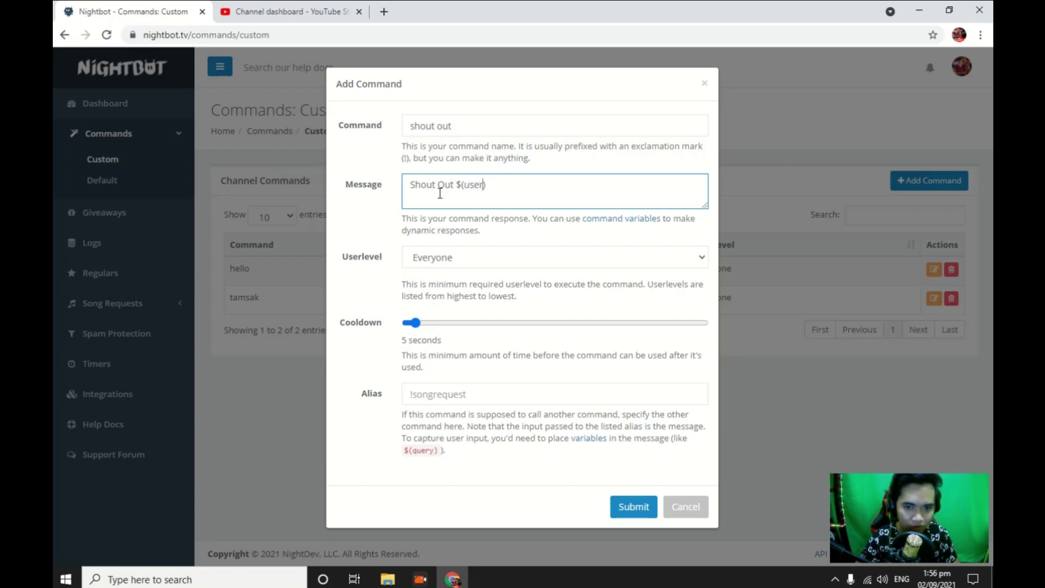
Append "PakiTamsak naman si Host" to the shout out command's message and submit the command
click(499, 183)
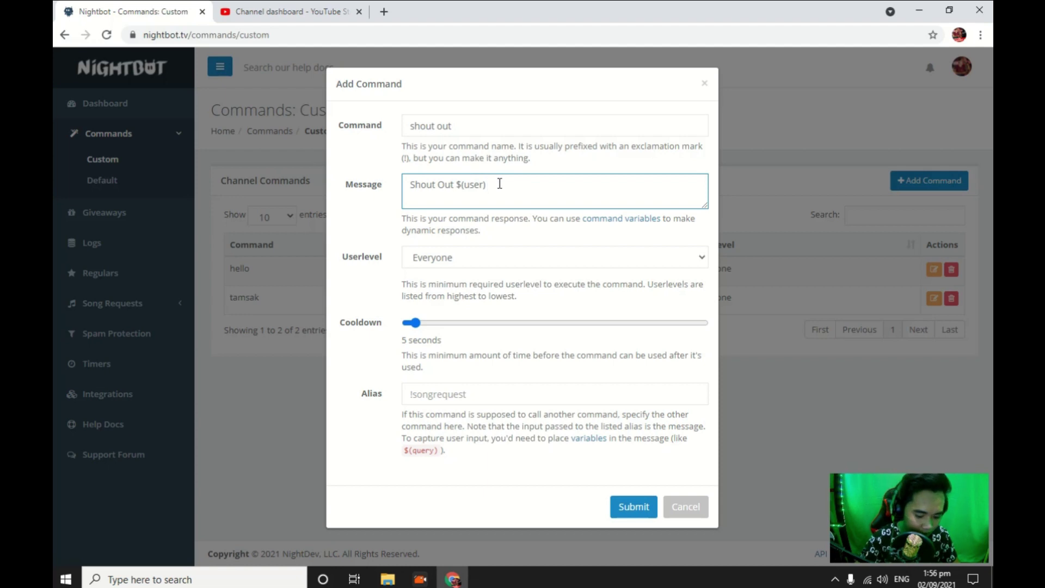
text(Paki)
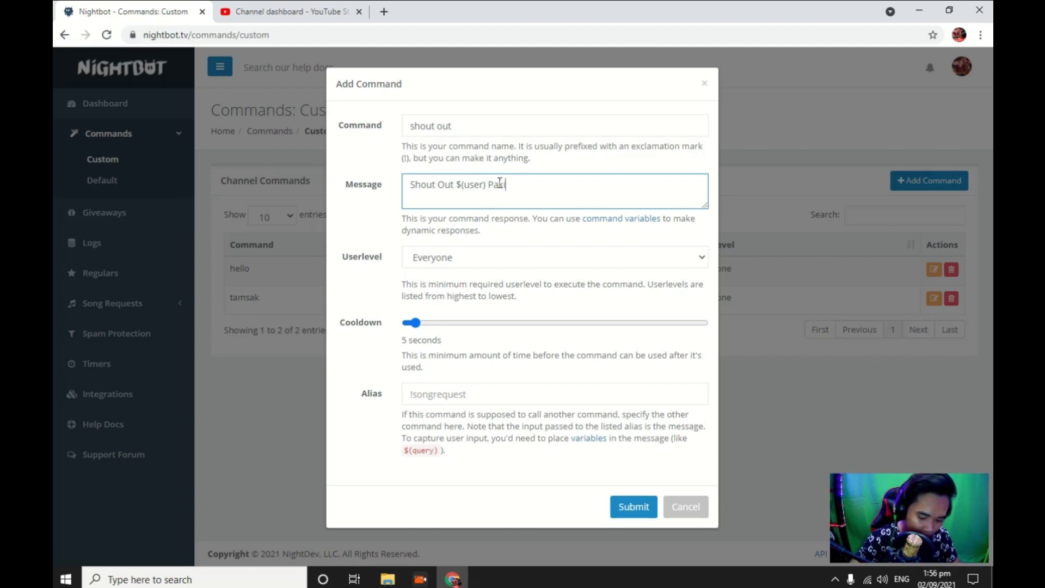
text(Tamsak )
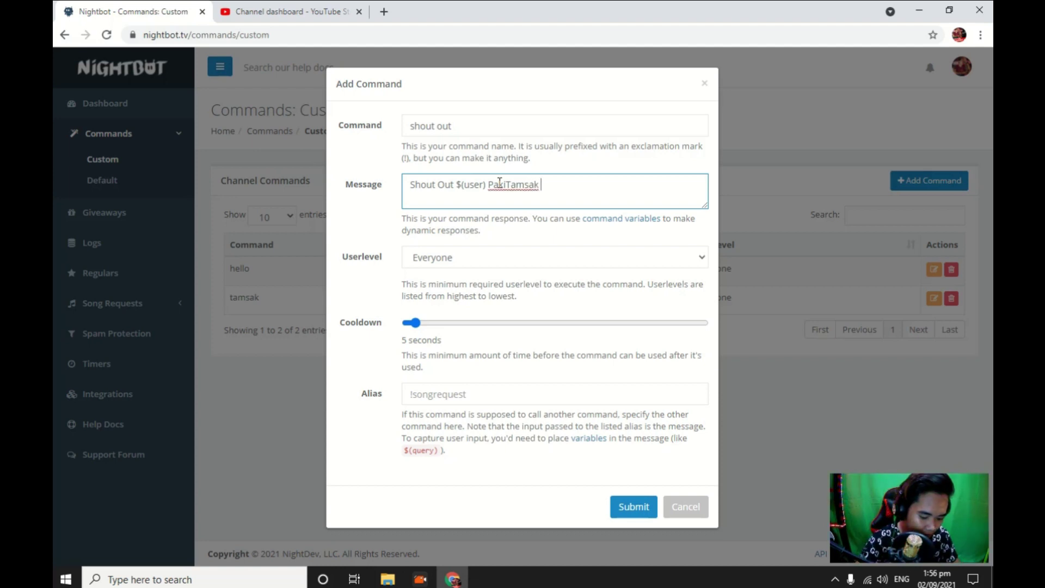
text(naman si Host)
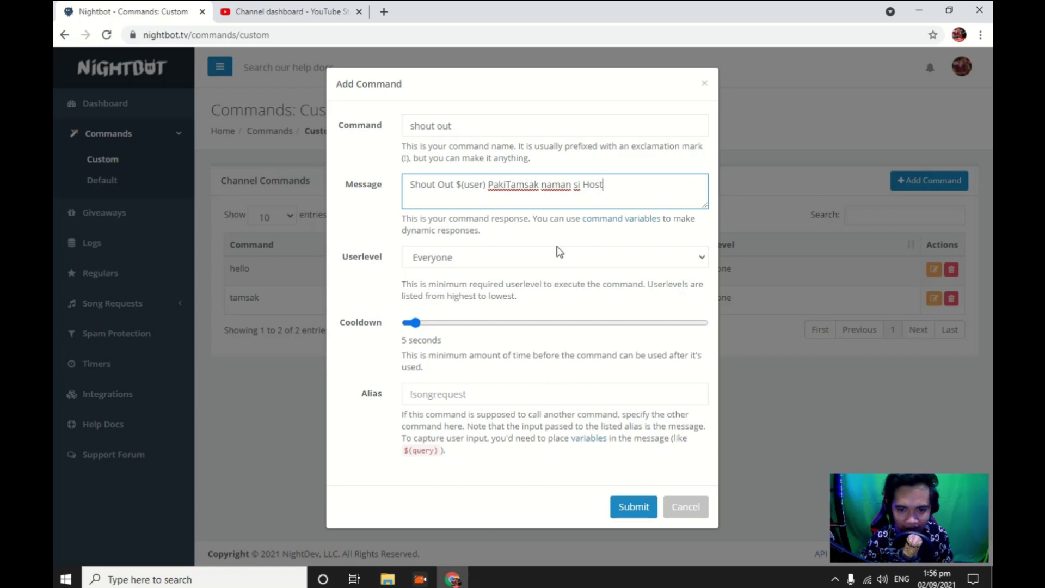
click(619, 511)
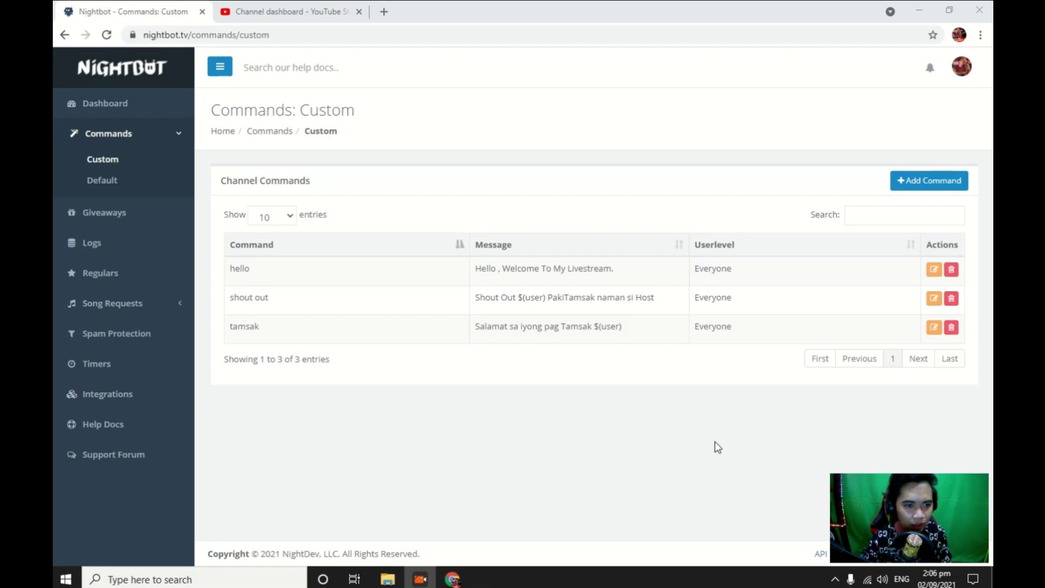
Start a new custom command named "tobats"
click(915, 188)
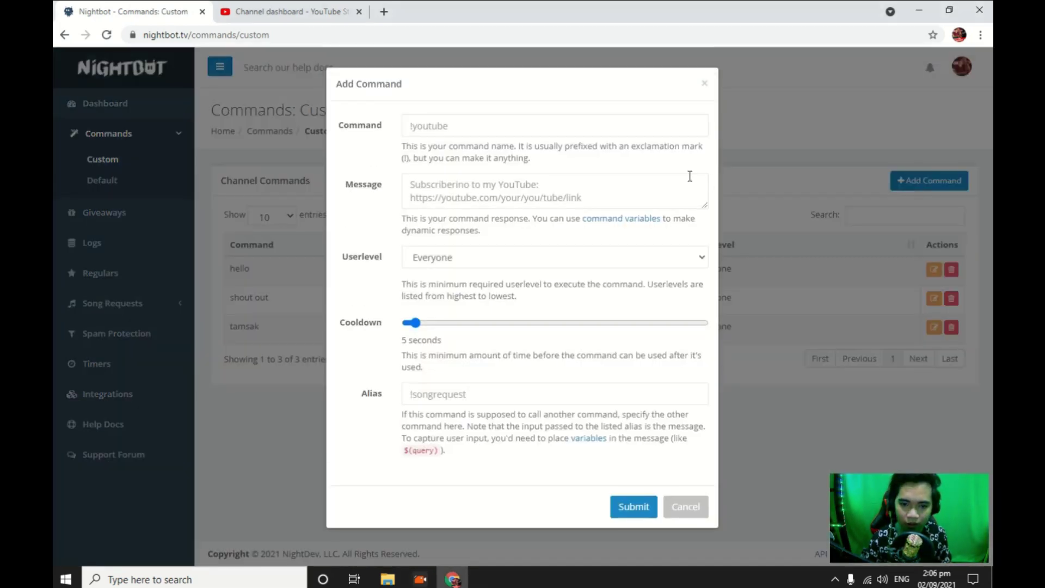
click(531, 131)
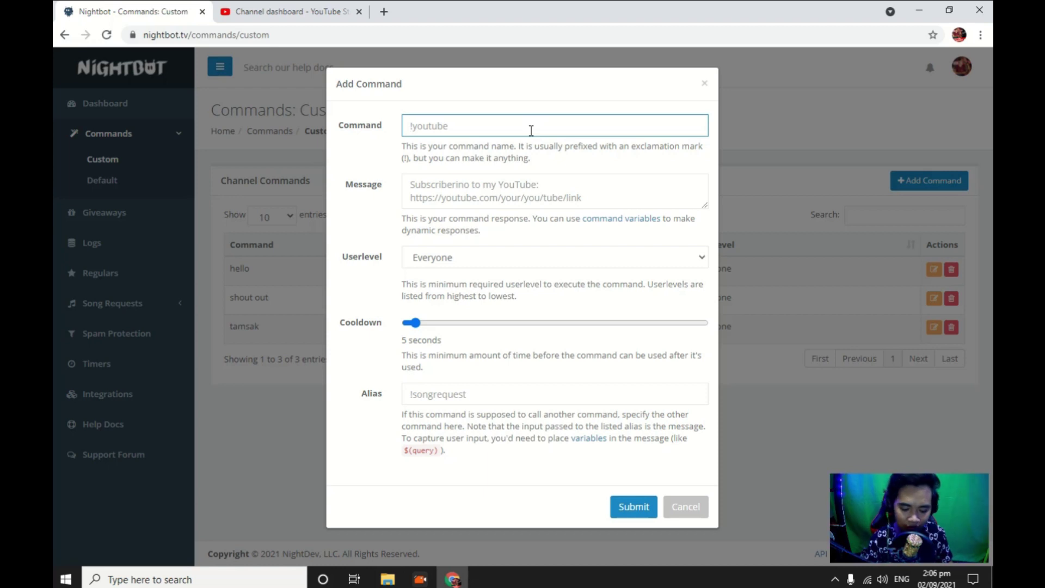
text(tobats)
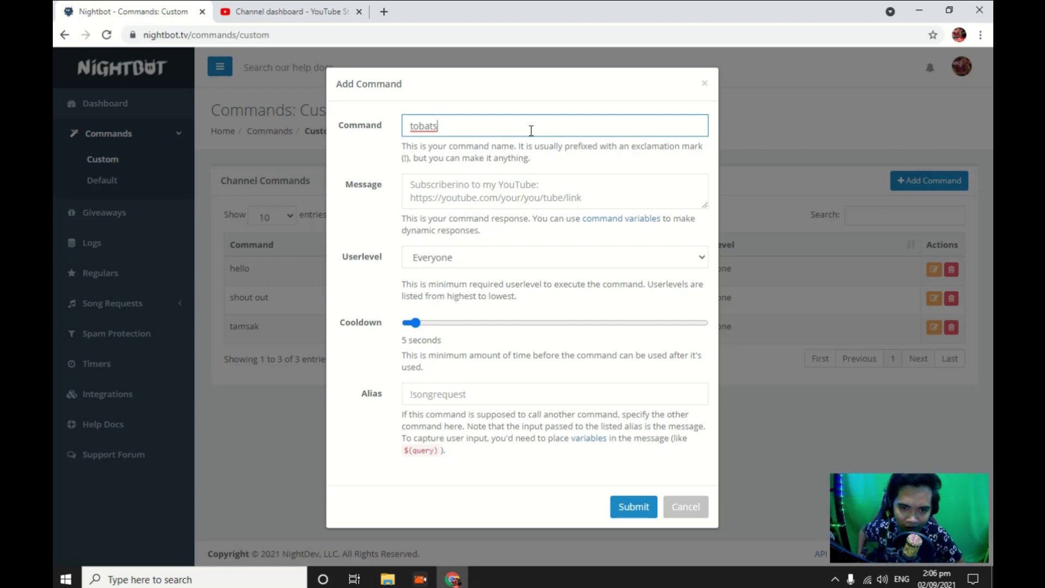
Enter "Please Do Connect To $(user)" as the response message of the tobats command
click(553, 188)
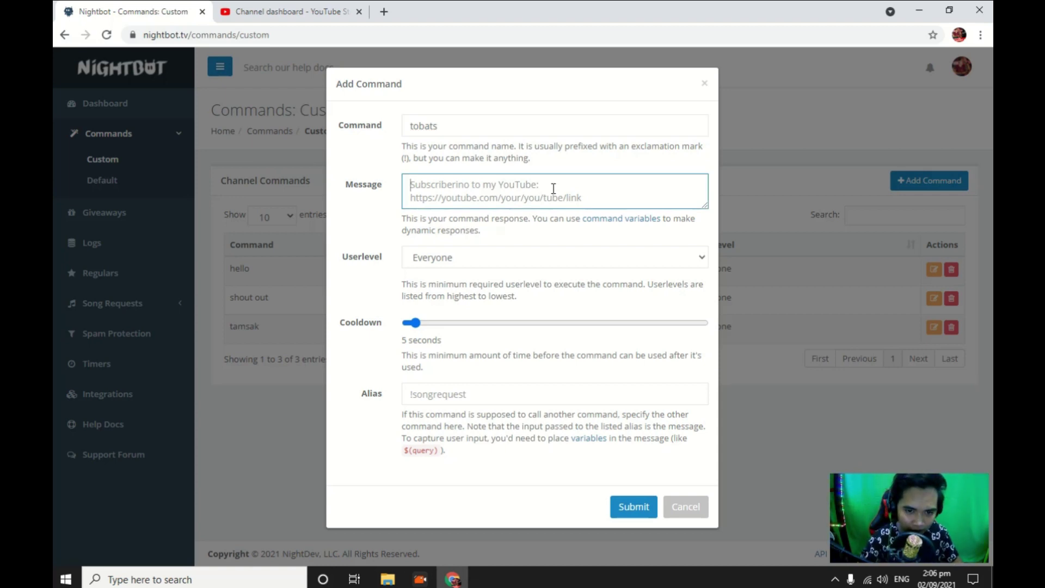
text(Pleas)
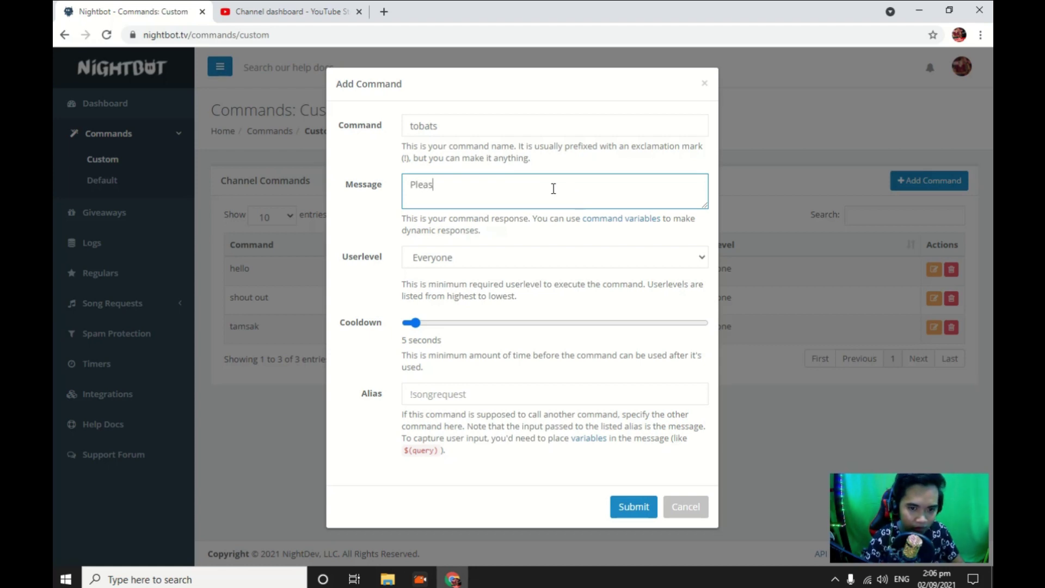
text(e Do Co)
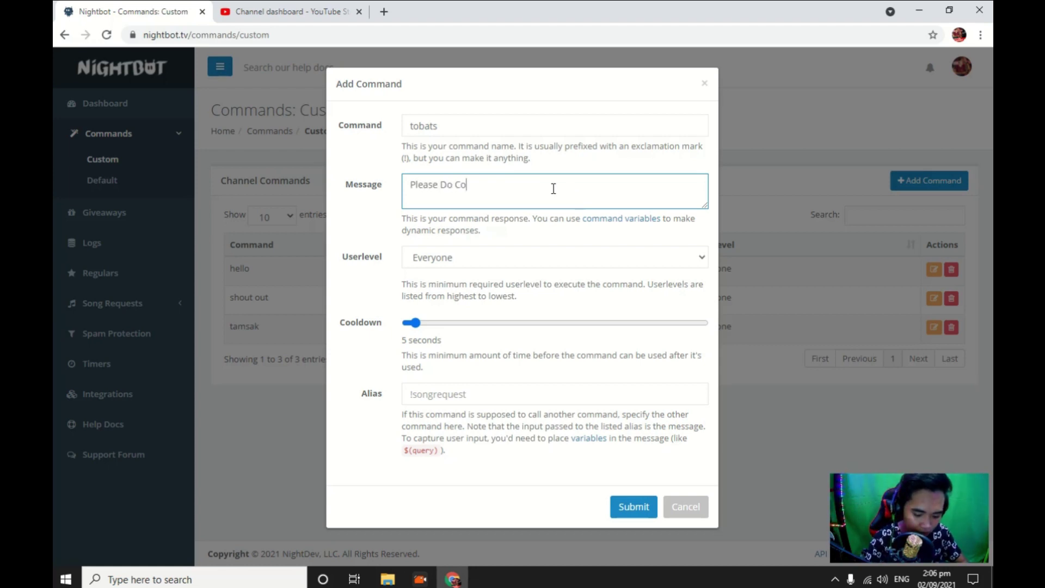
text(nnect To )
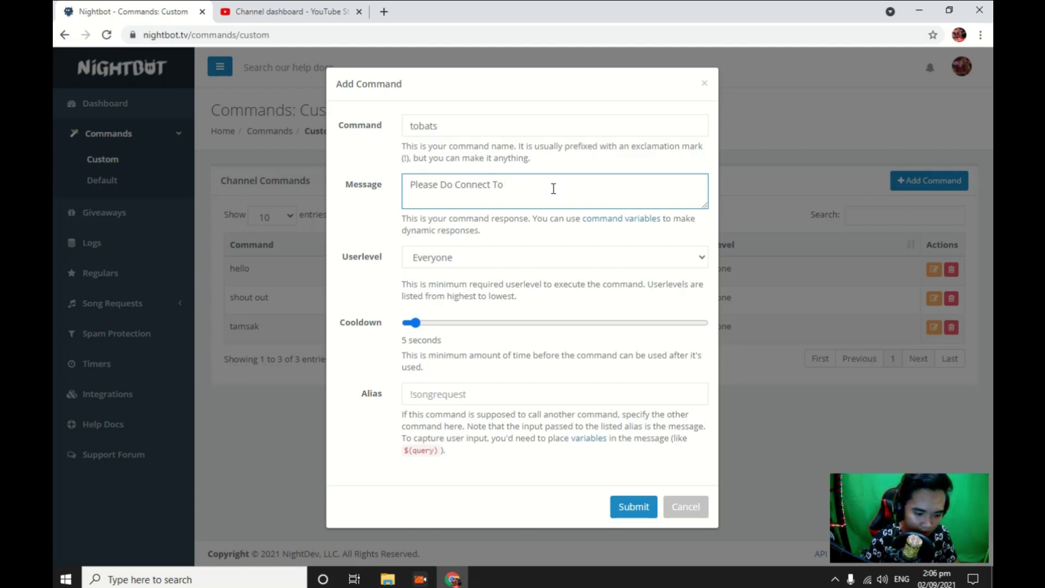
text($()
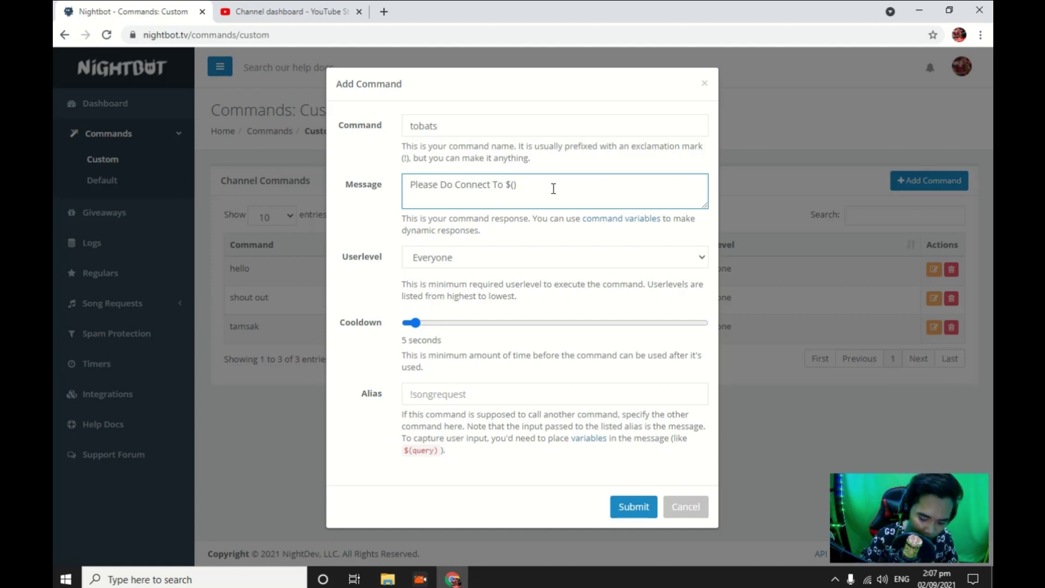
text(user))
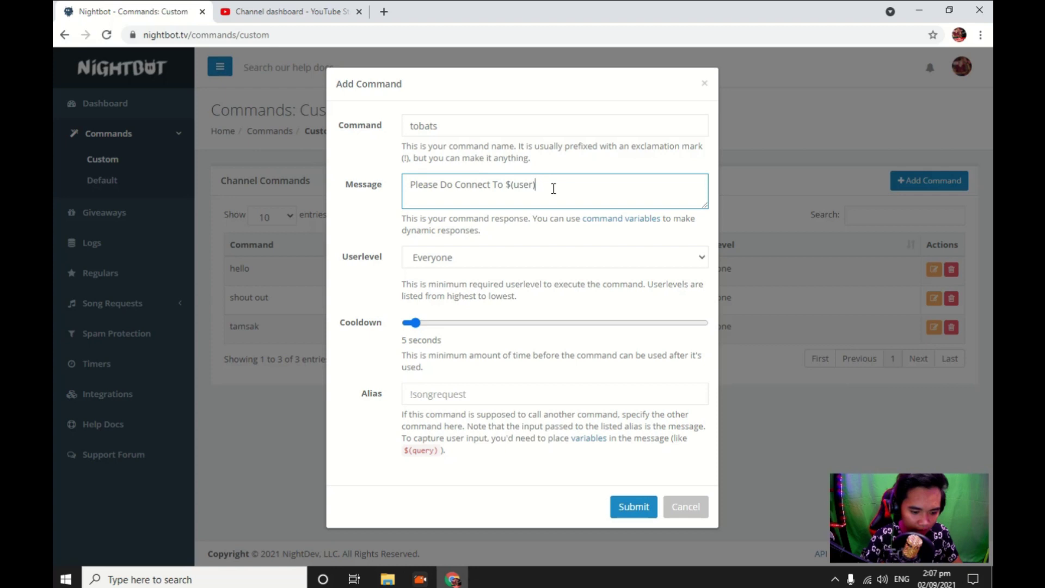
text(https)
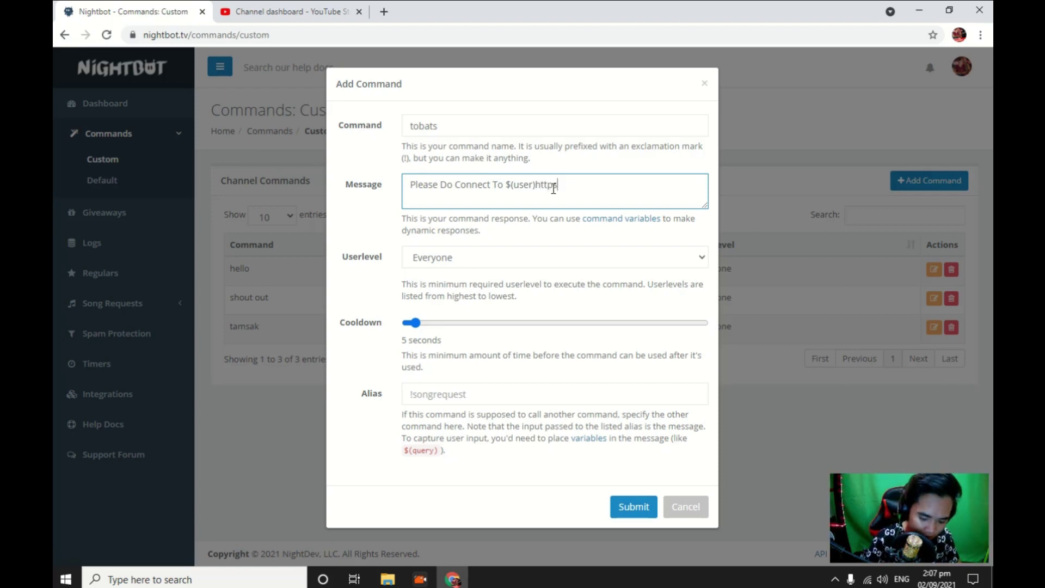
text(:)
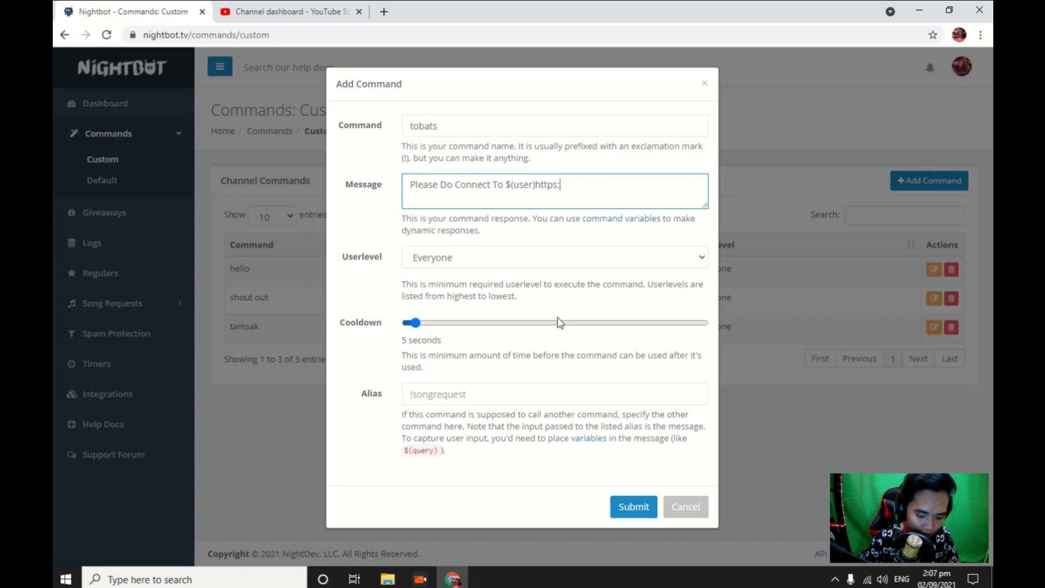
text(//youtube)
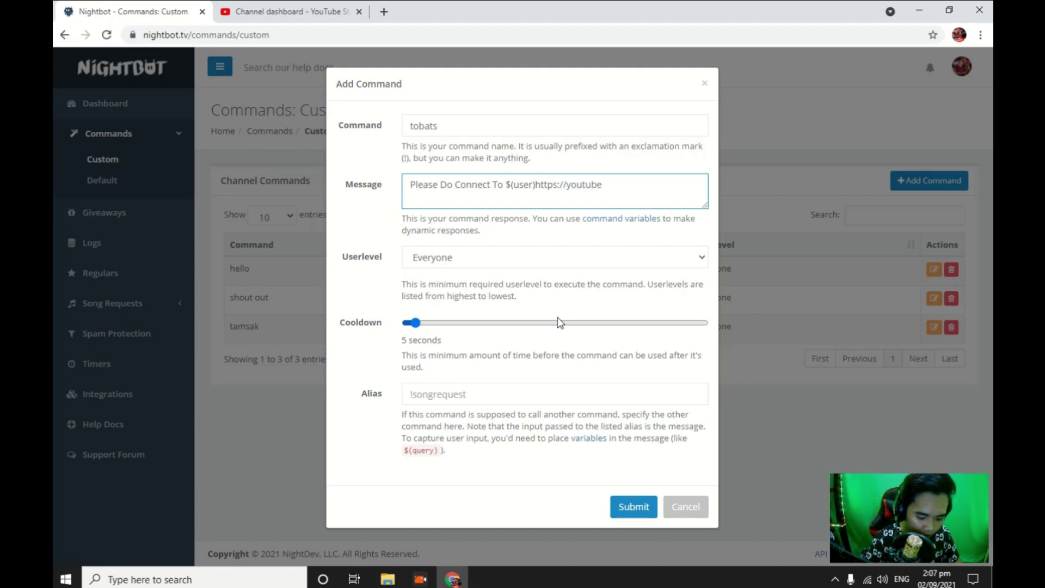
text(.com)
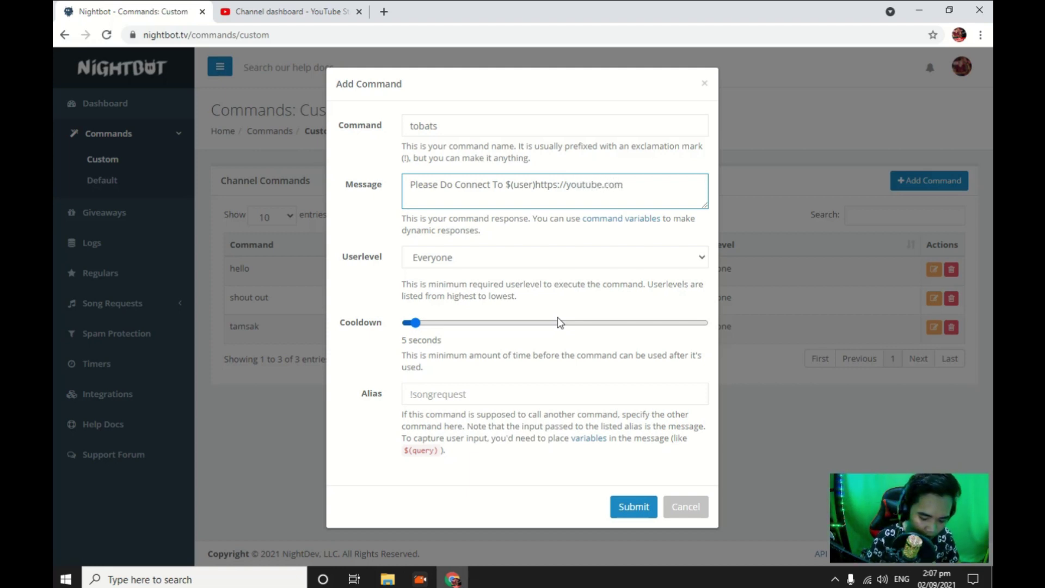
text(/channel/)
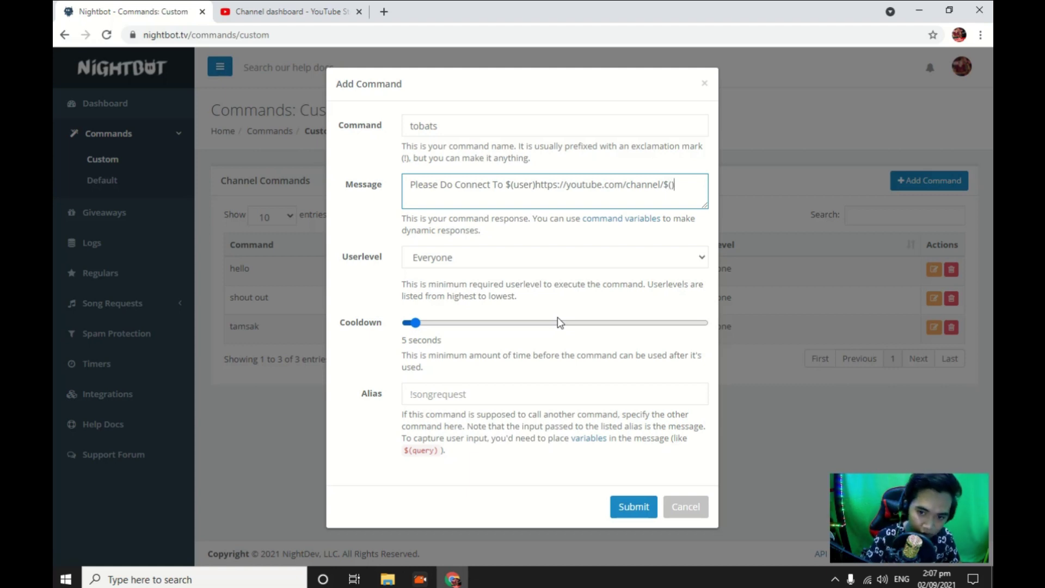
text($(user)
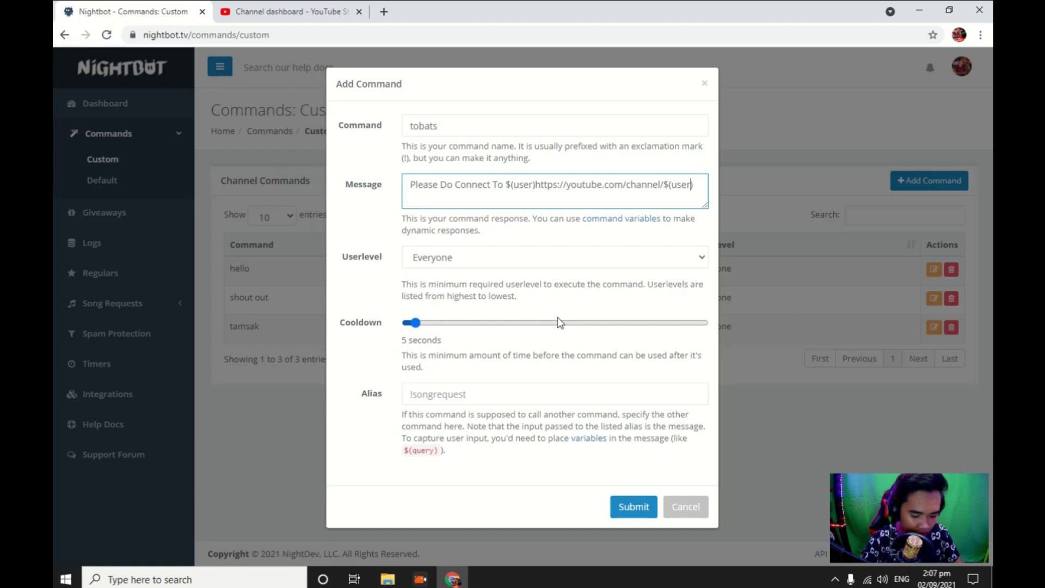
text(id)
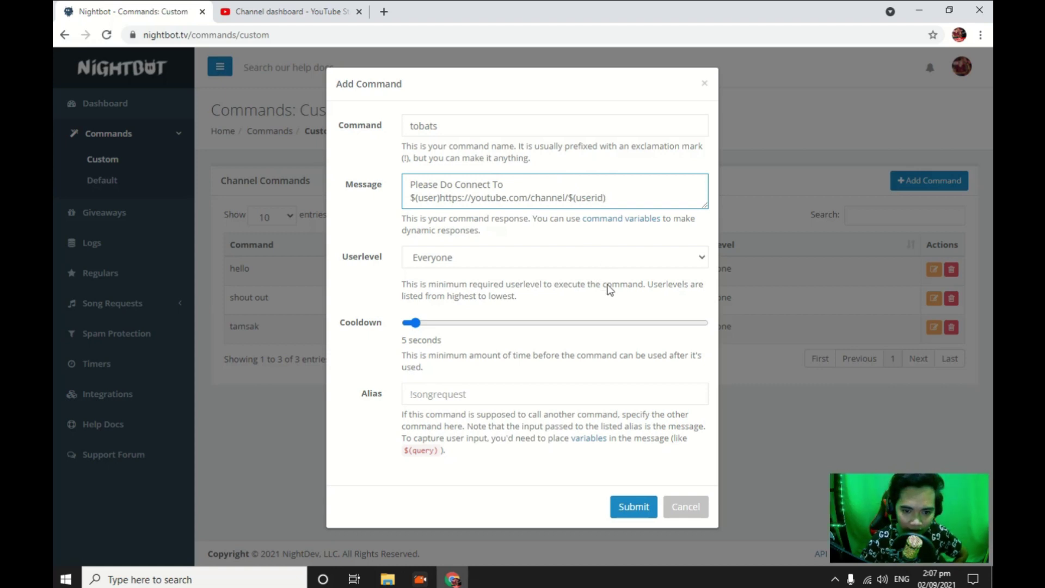
click(634, 509)
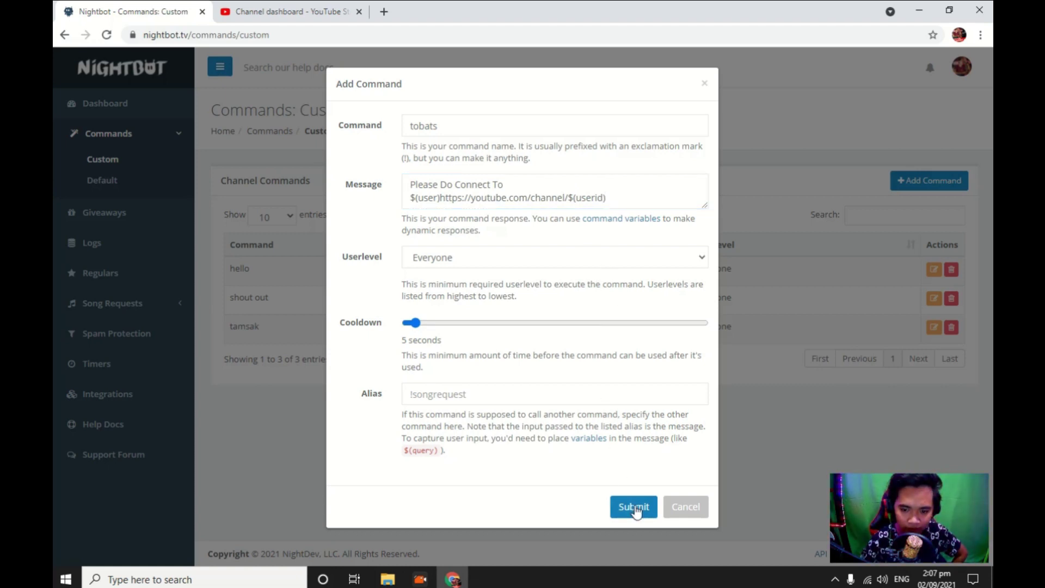
right_click(592, 458)
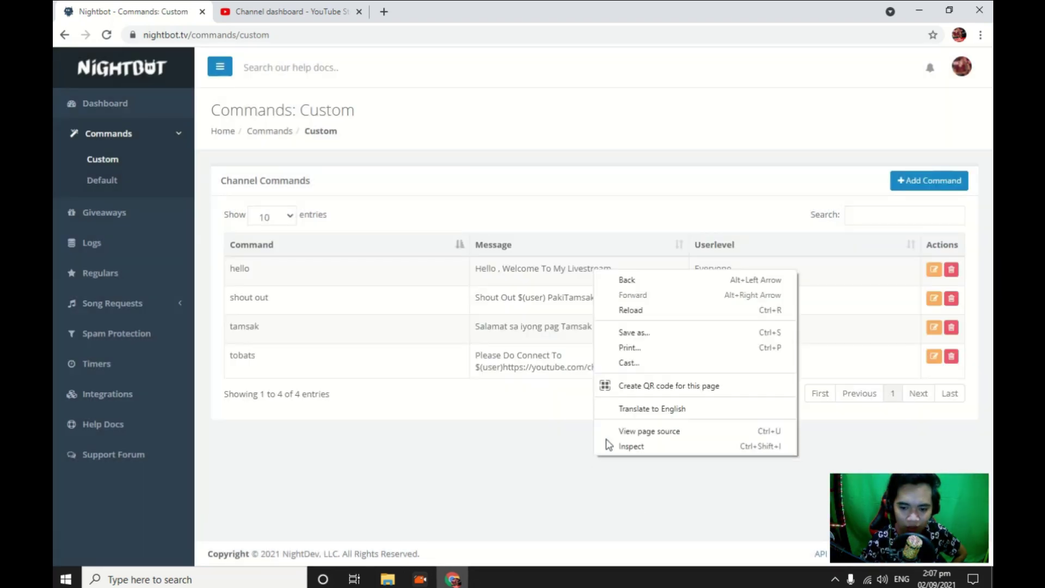
click(506, 462)
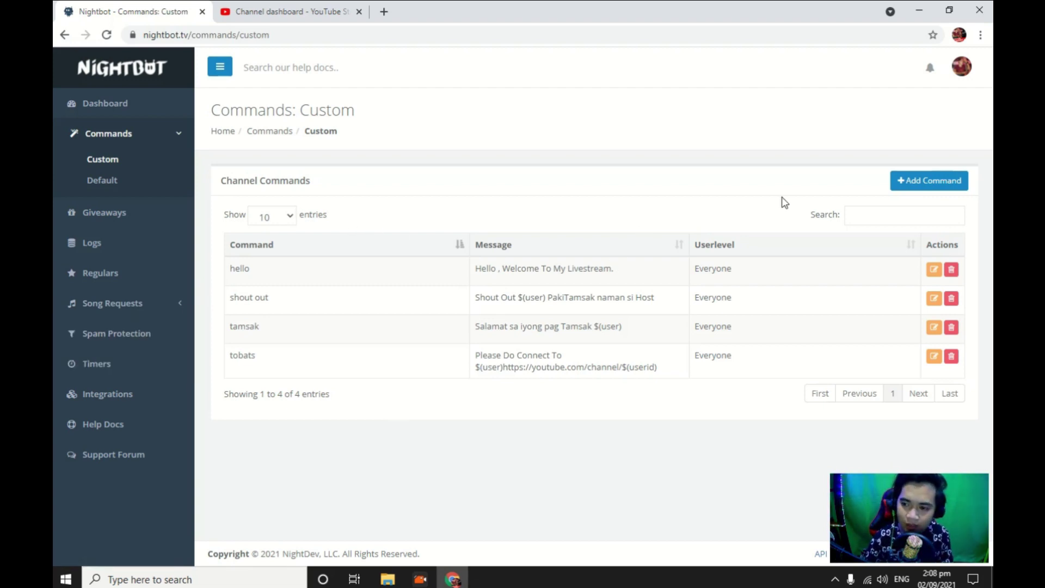
Add a custom command named "BG" with the response message "Salamat sa iyong Pa BG"
click(913, 186)
click(452, 128)
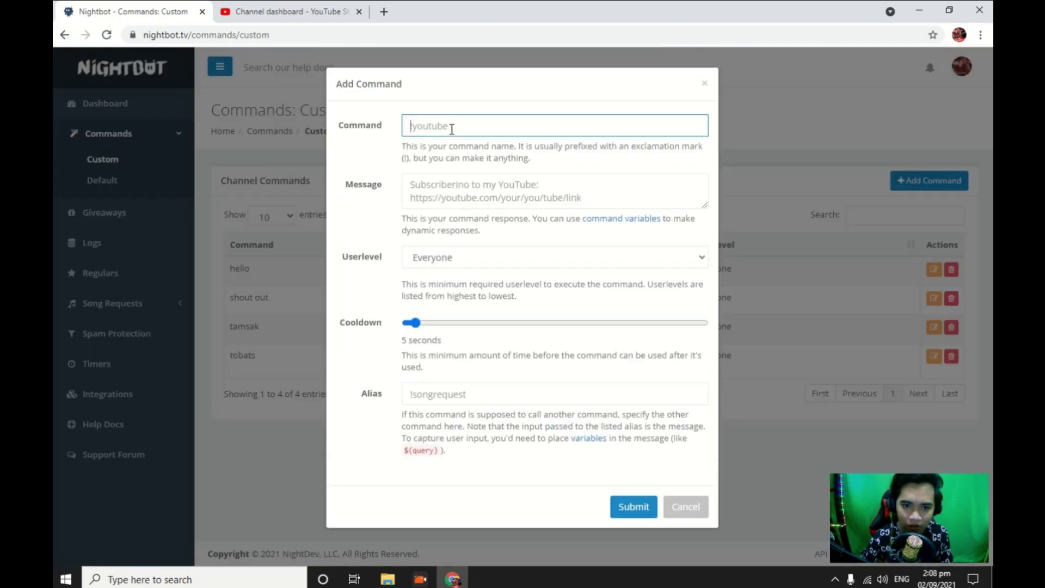
text(B)
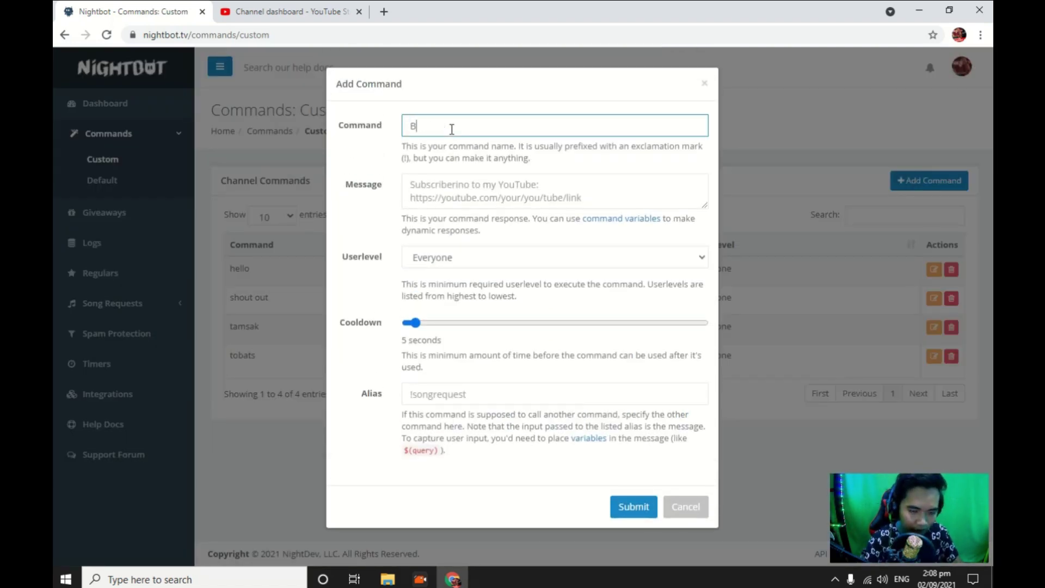
text(G)
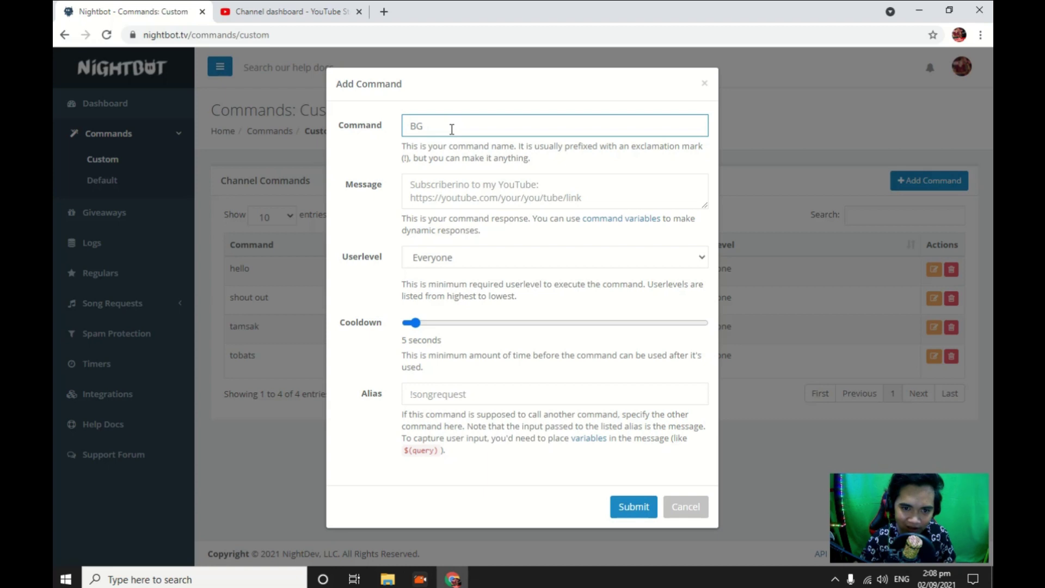
click(475, 189)
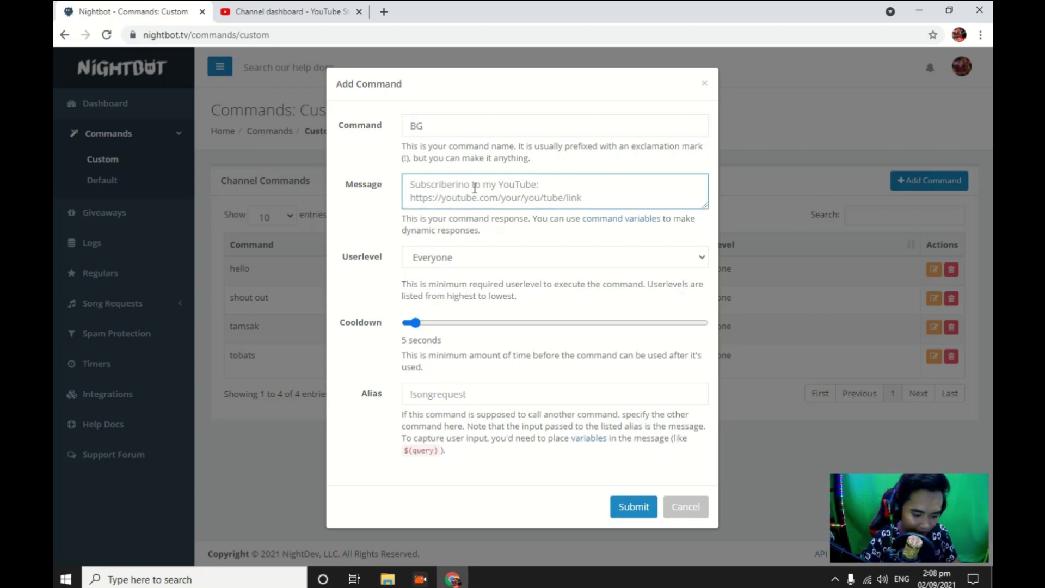
text(Salamat s)
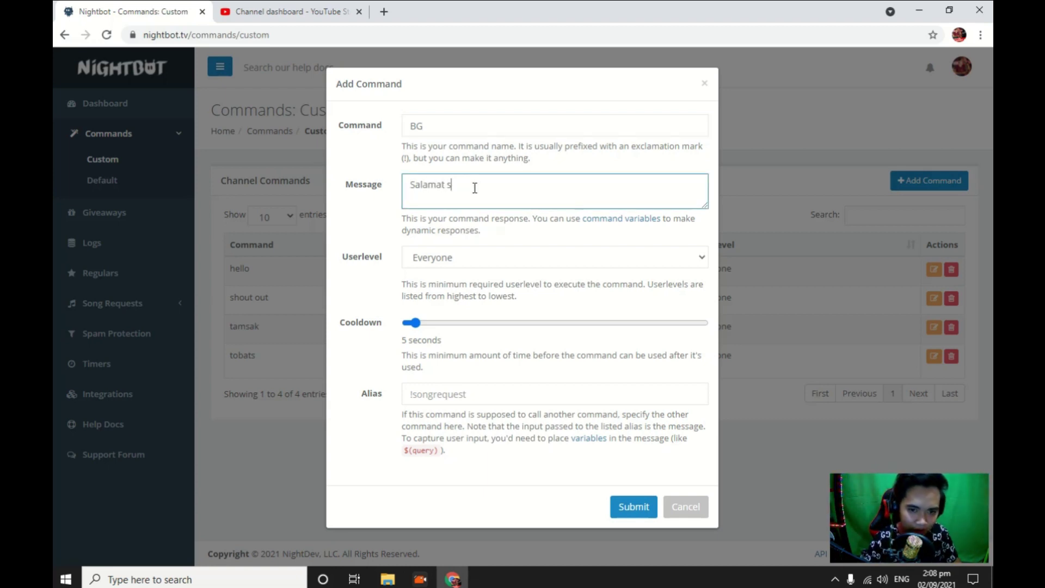
text(a iyong )
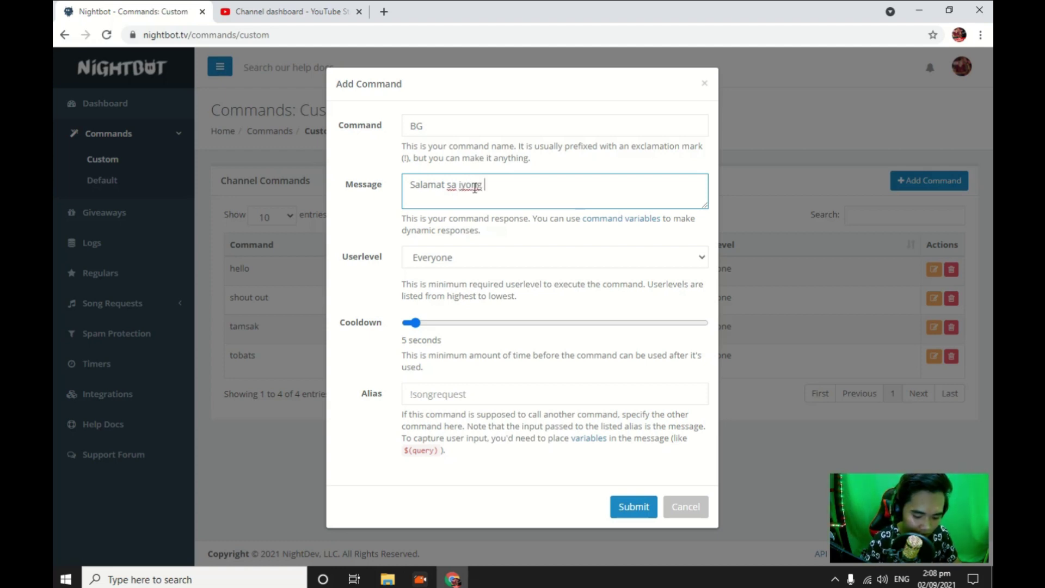
text(Pa BG)
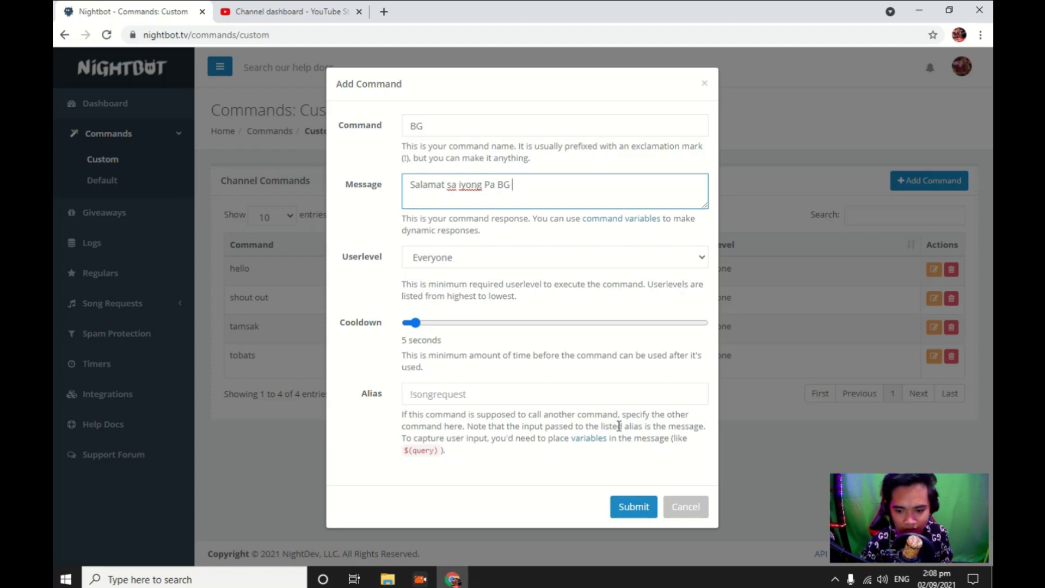
click(631, 506)
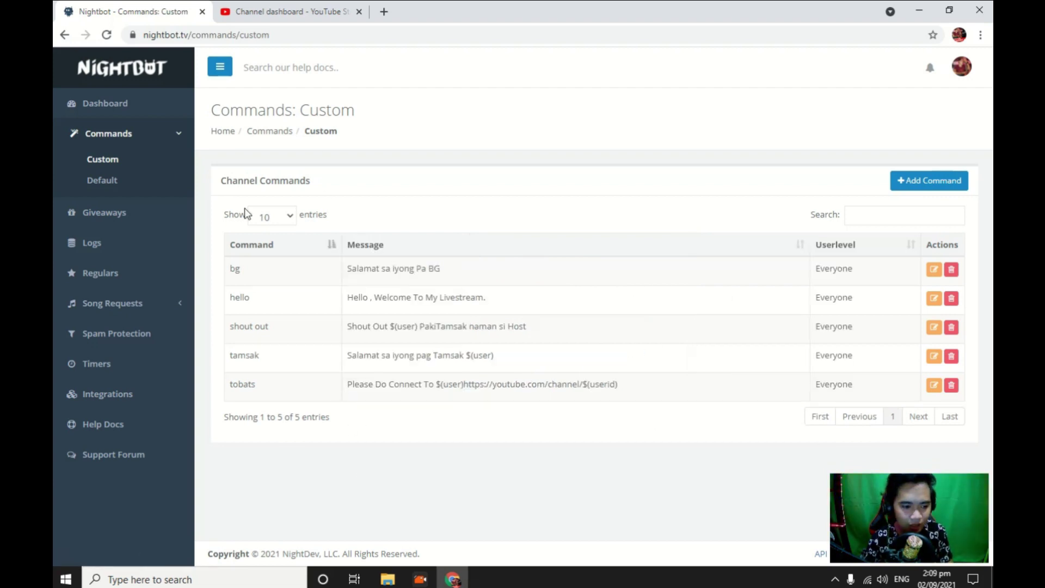
Go to Nightbot's timers and start a new timer named "Welcome"
click(159, 369)
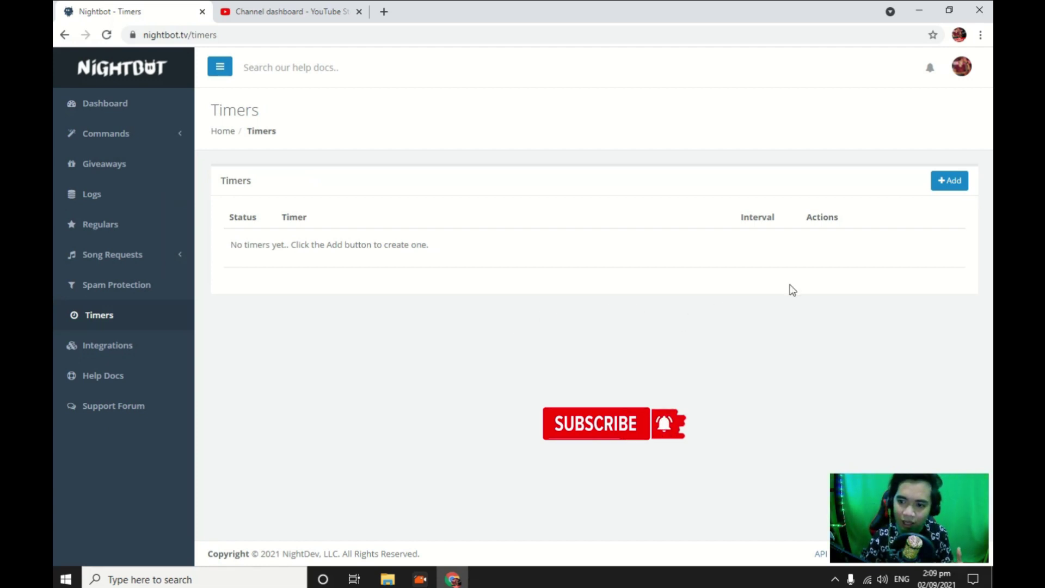
click(952, 188)
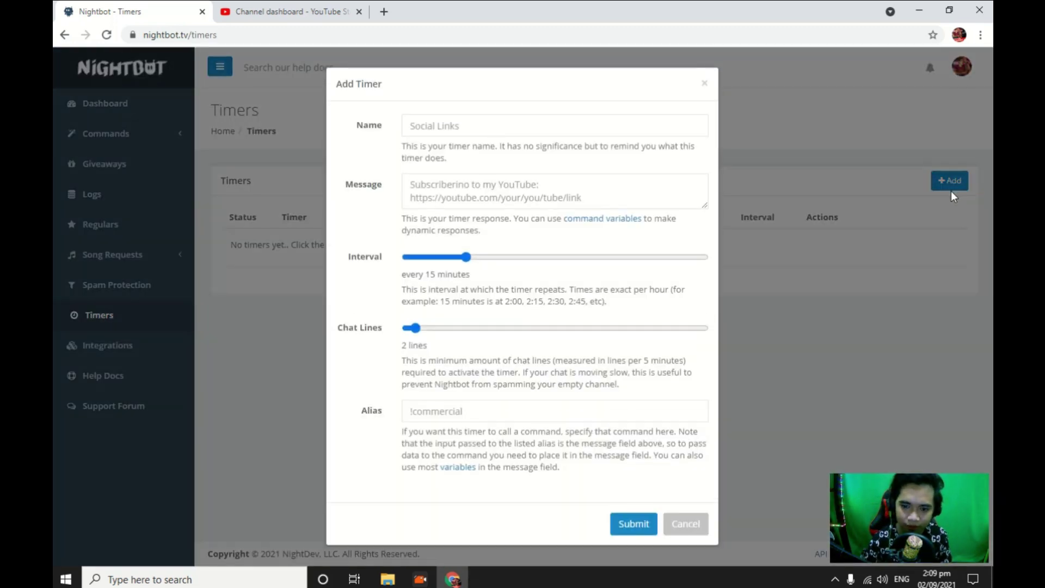
click(514, 120)
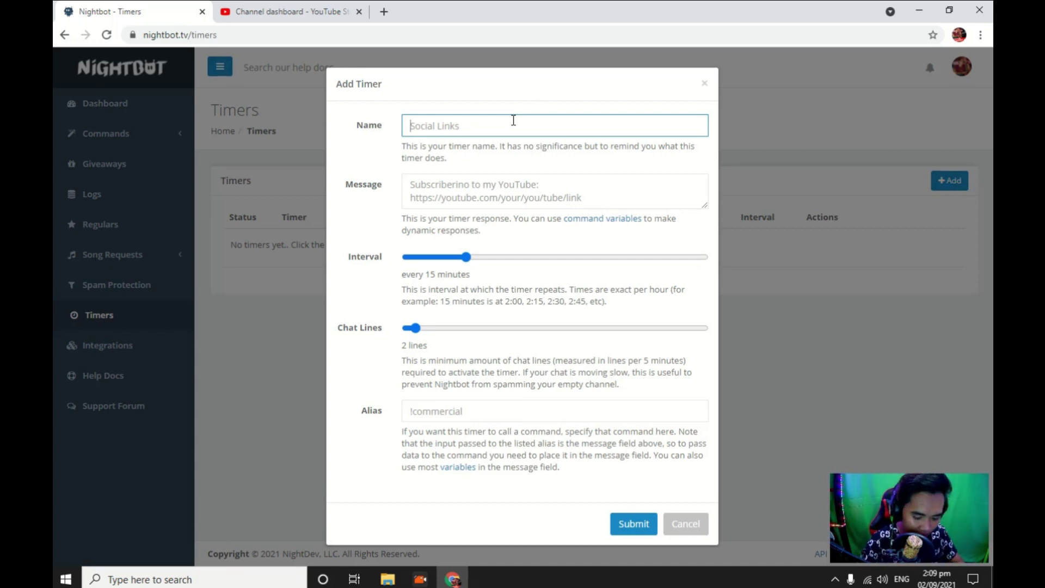
text(L)
key(BackSpace)
text(We)
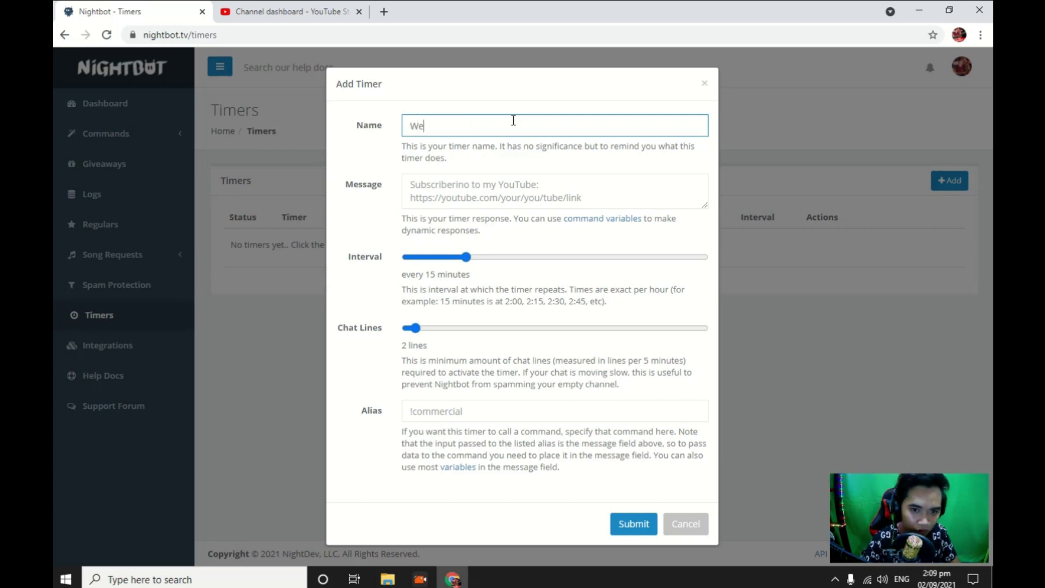
text(lcome)
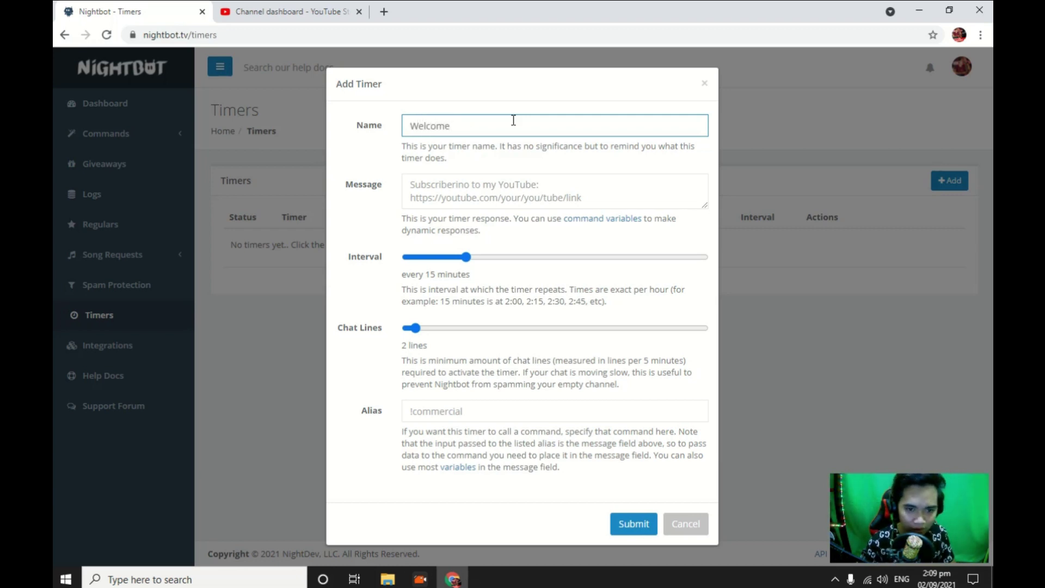
Enter "Welcome sa Livestream ni Tobats" as the message of the Welcome timer
click(510, 199)
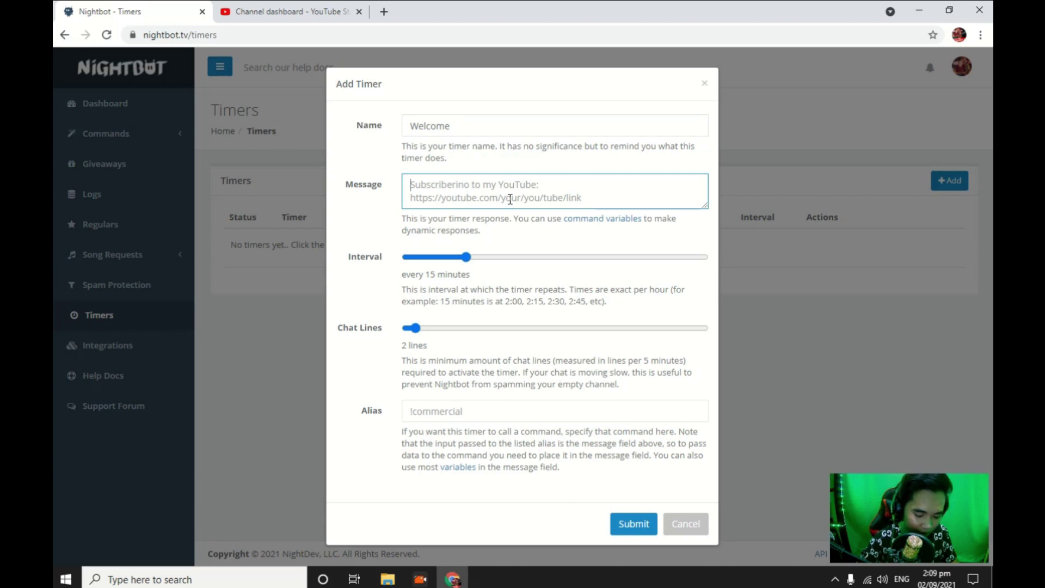
text(Welcome)
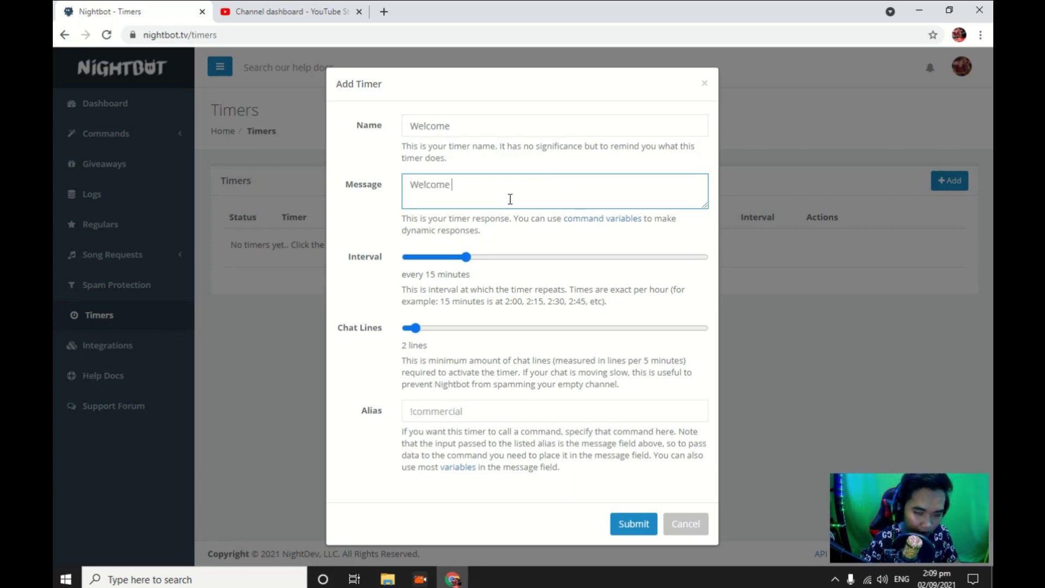
text( sa Livestream Ni)
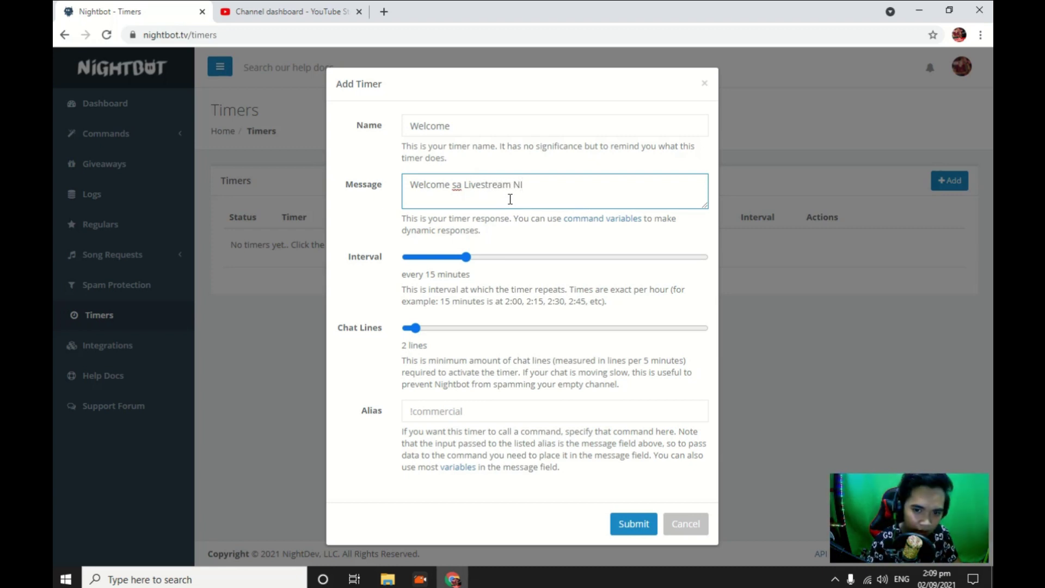
text( Tobats)
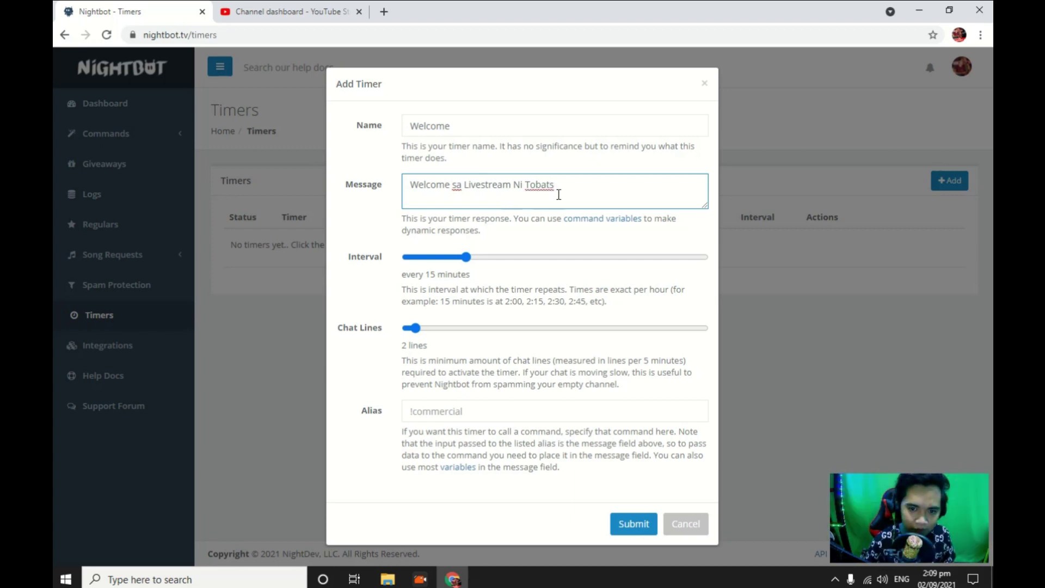
click(515, 184)
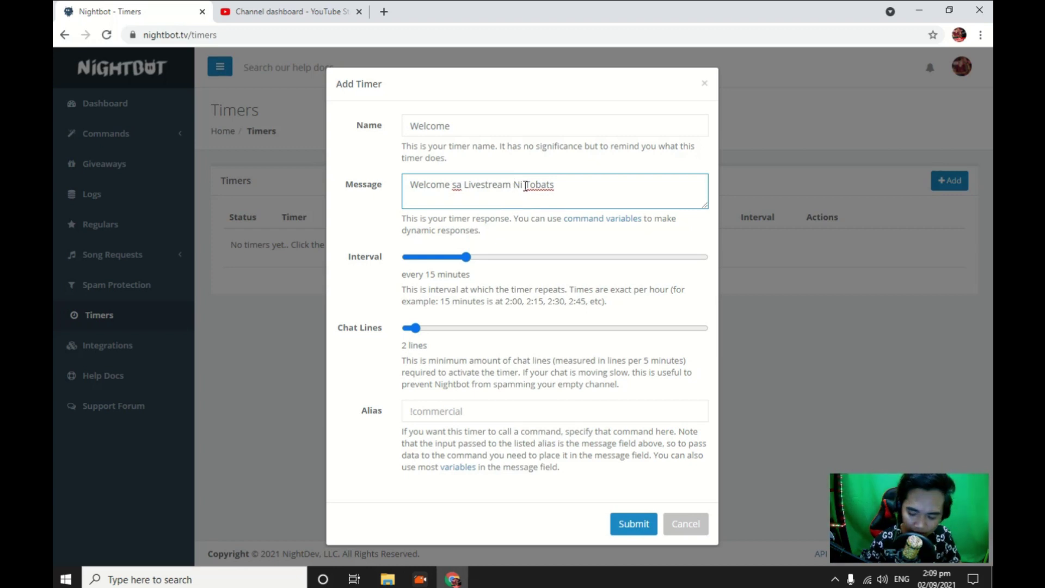
key(BackSpace)
text(n)
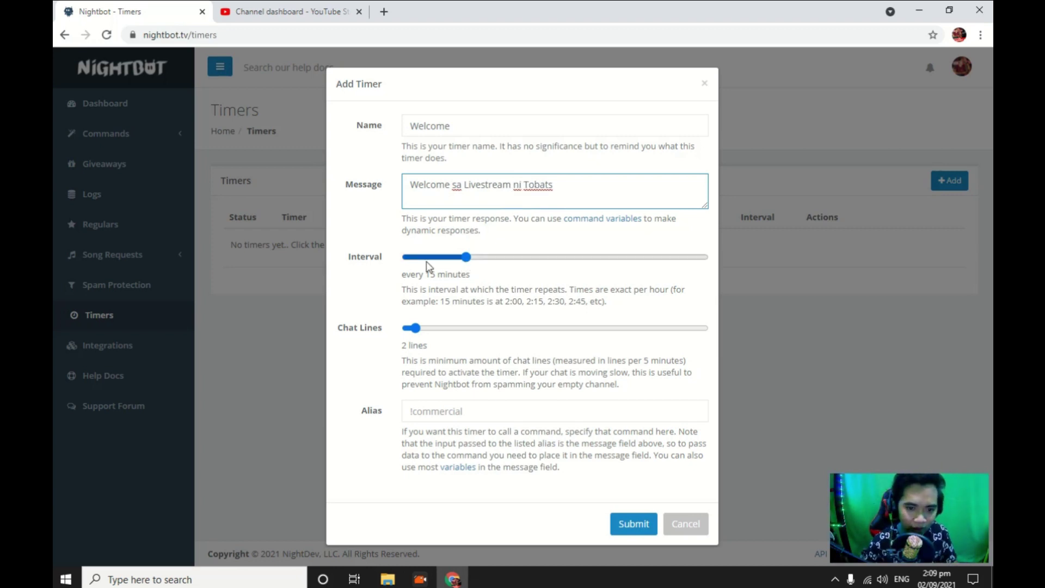
Set the Welcome timer's interval to every 5 minutes and submit the timer
click(467, 258)
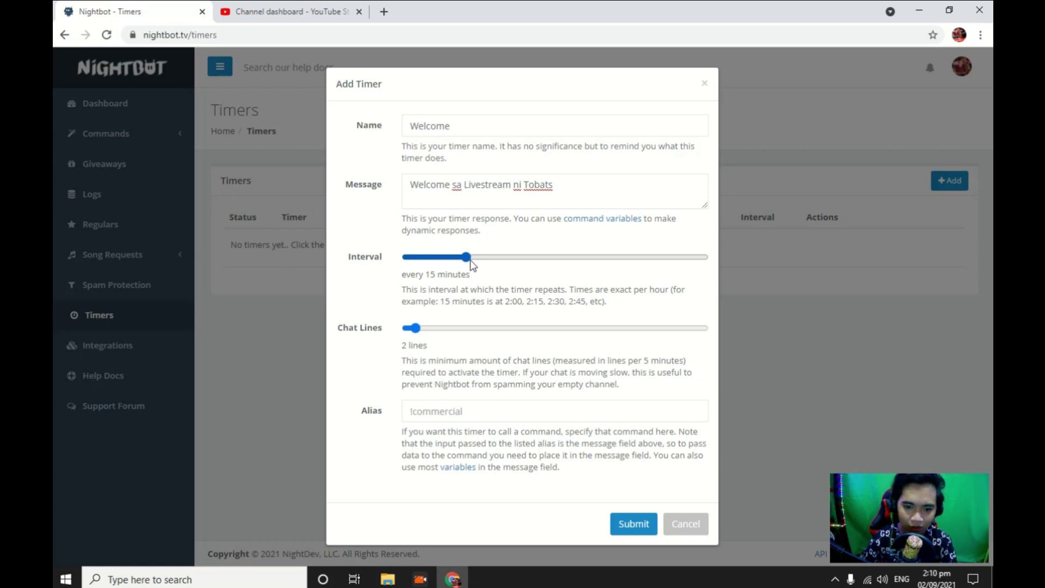
drag(469, 261, 411, 262)
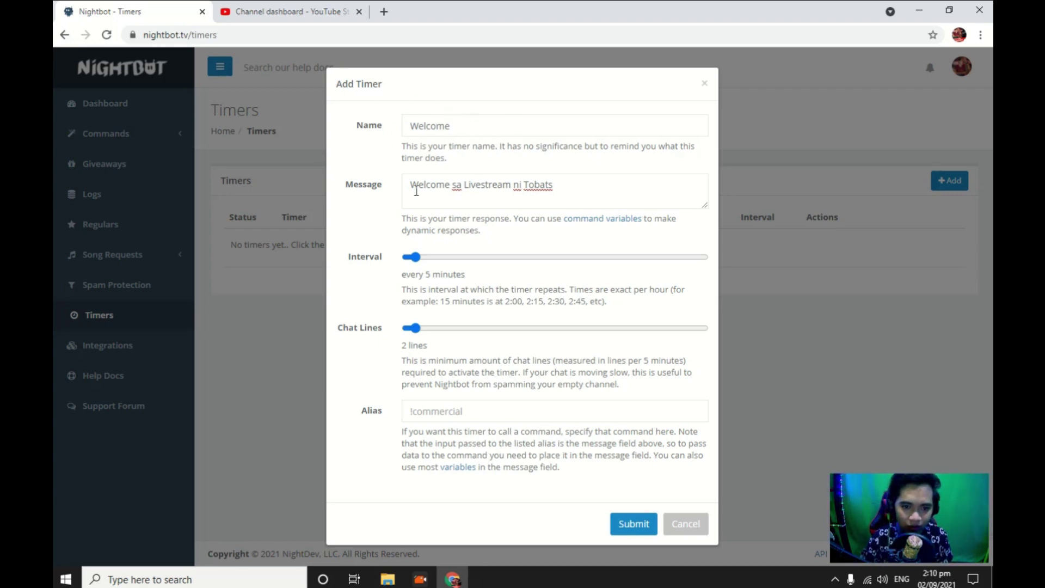
drag(411, 188, 595, 205)
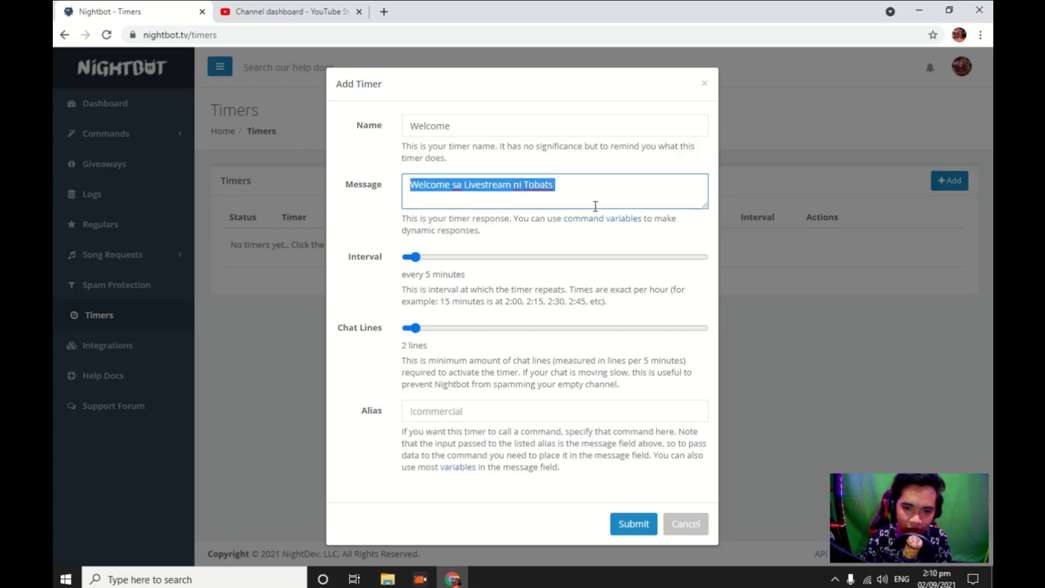
click(599, 194)
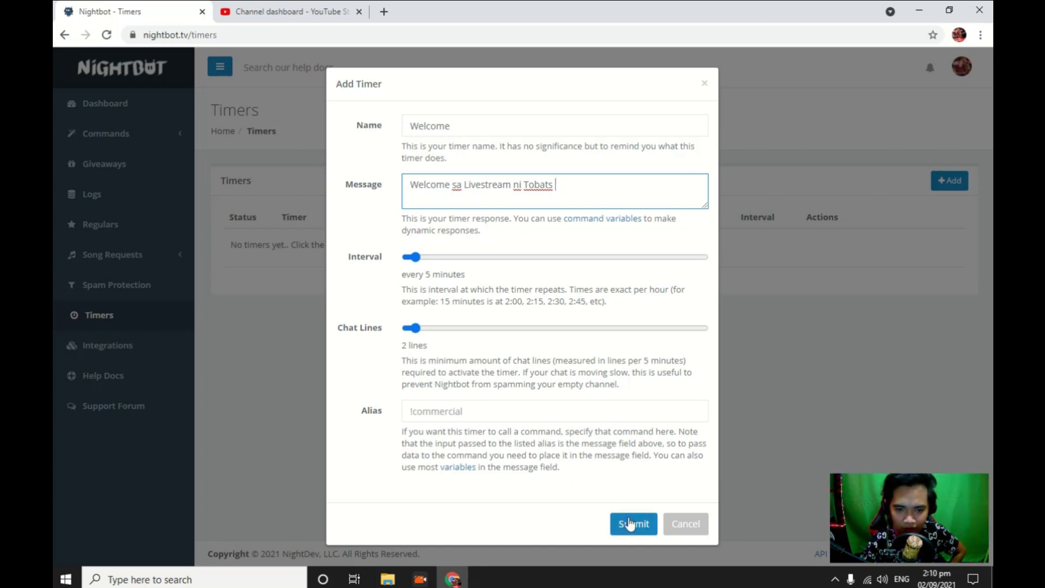
mouse_move(419, 262)
mouse_down()
mouse_move(442, 259)
mouse_move(410, 258)
mouse_up()
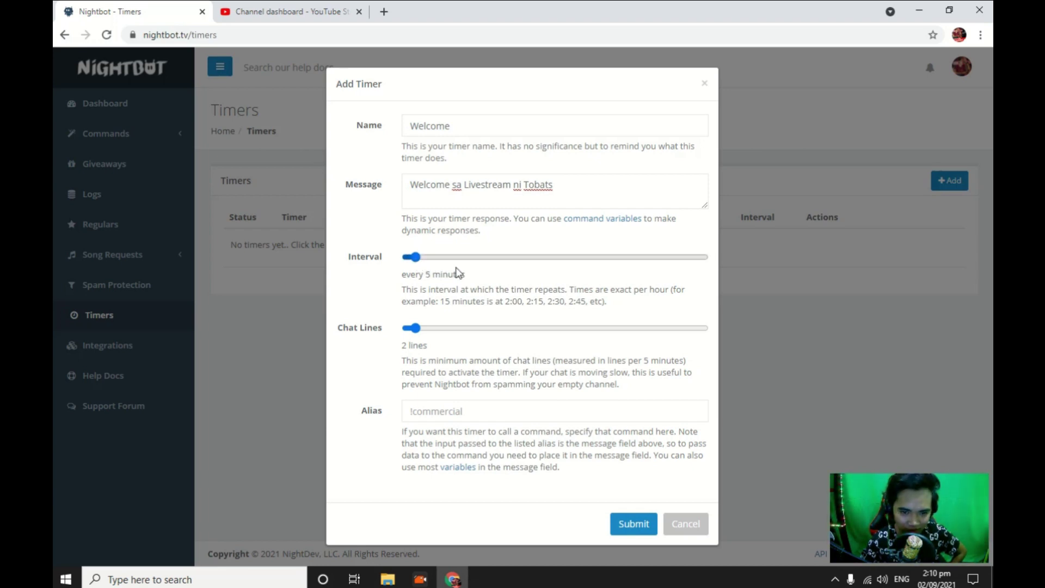
click(633, 524)
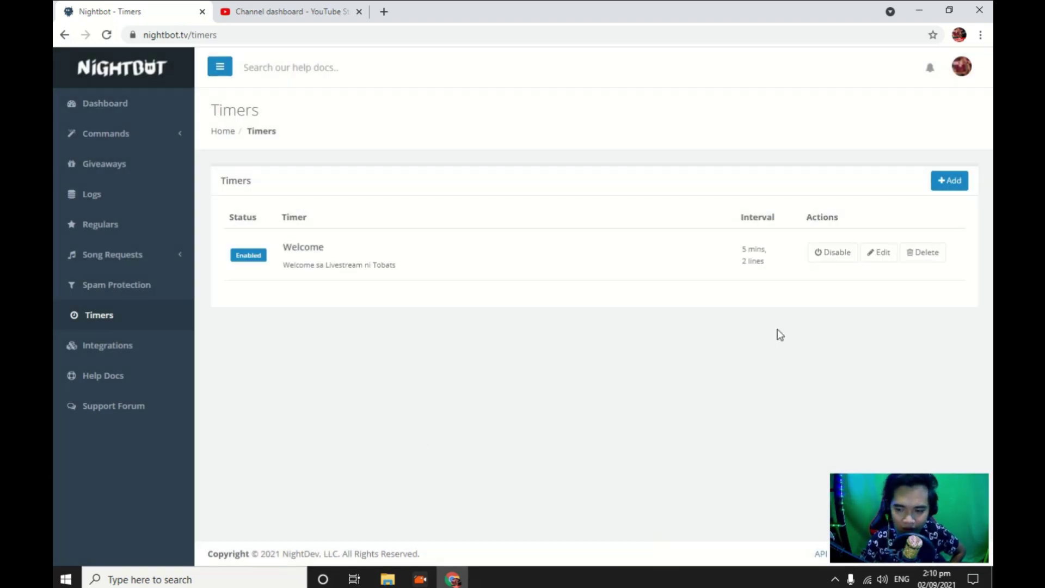
Start a new timer named "Subscribe" with the message "Please Type Tobats and I will drop your link"
click(946, 182)
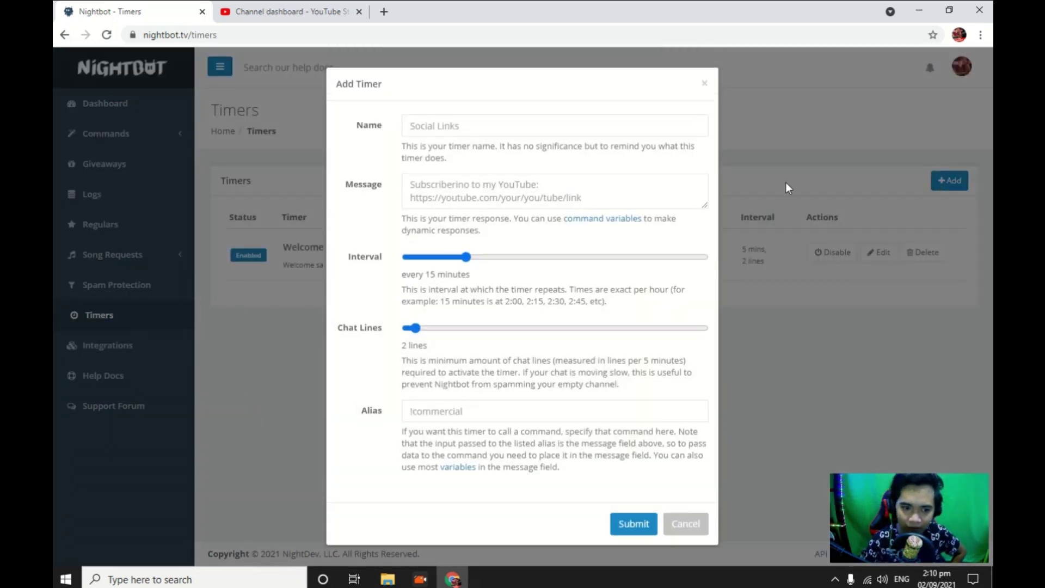
click(541, 124)
text(Subscribe)
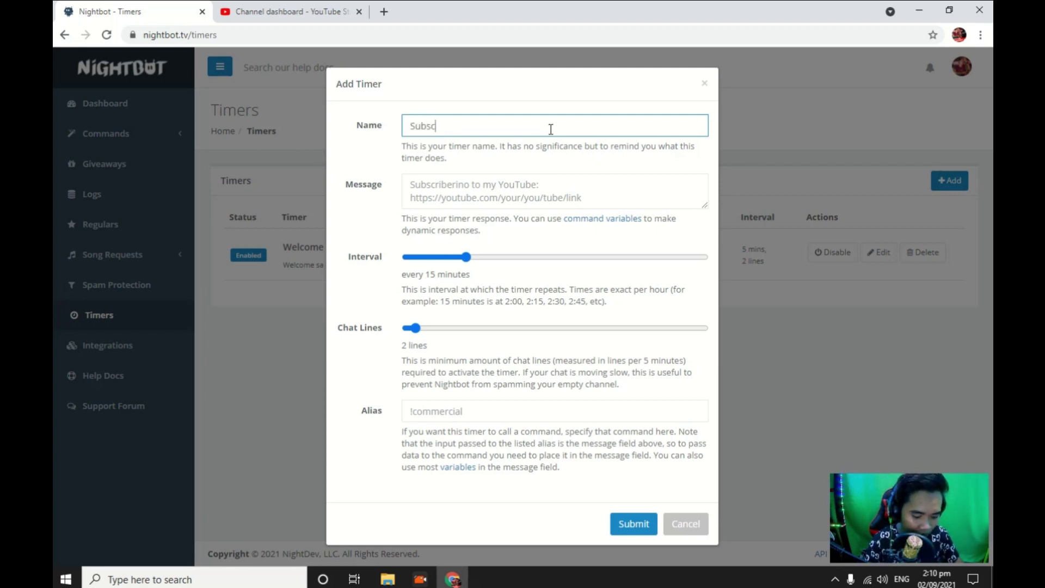
click(554, 184)
text(P)
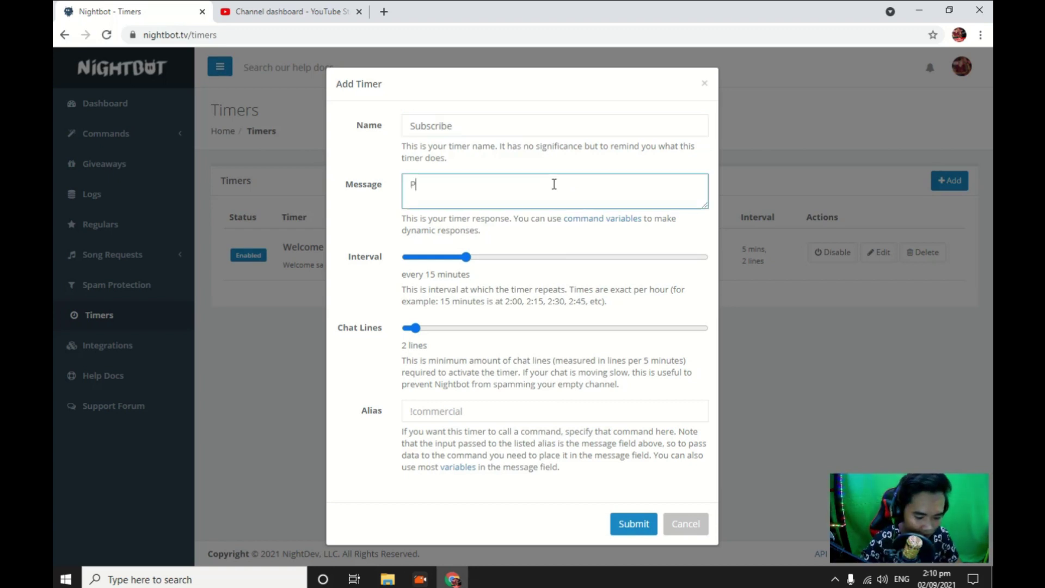
text(lease Type To)
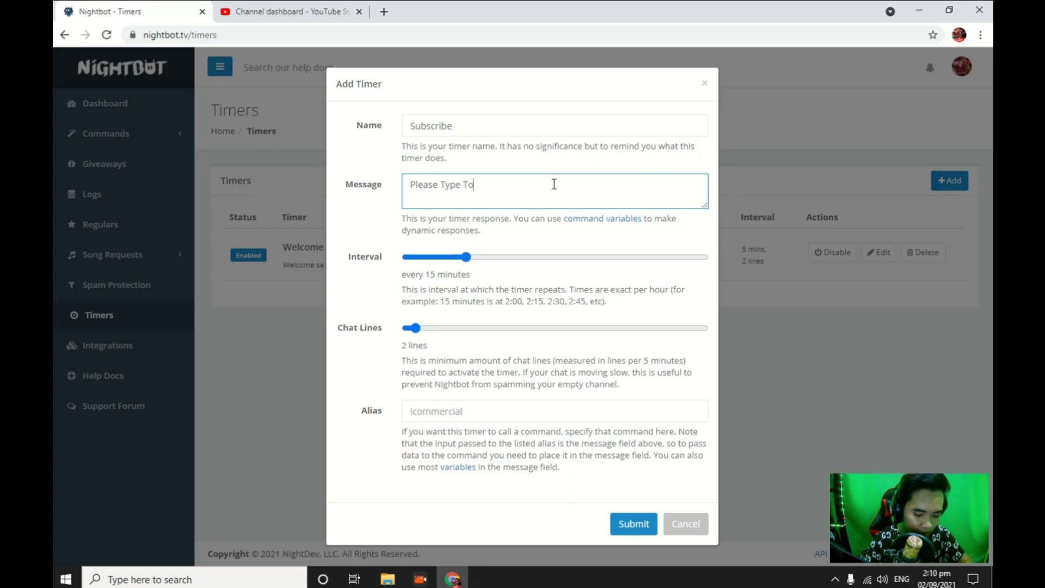
text(bats to auto)
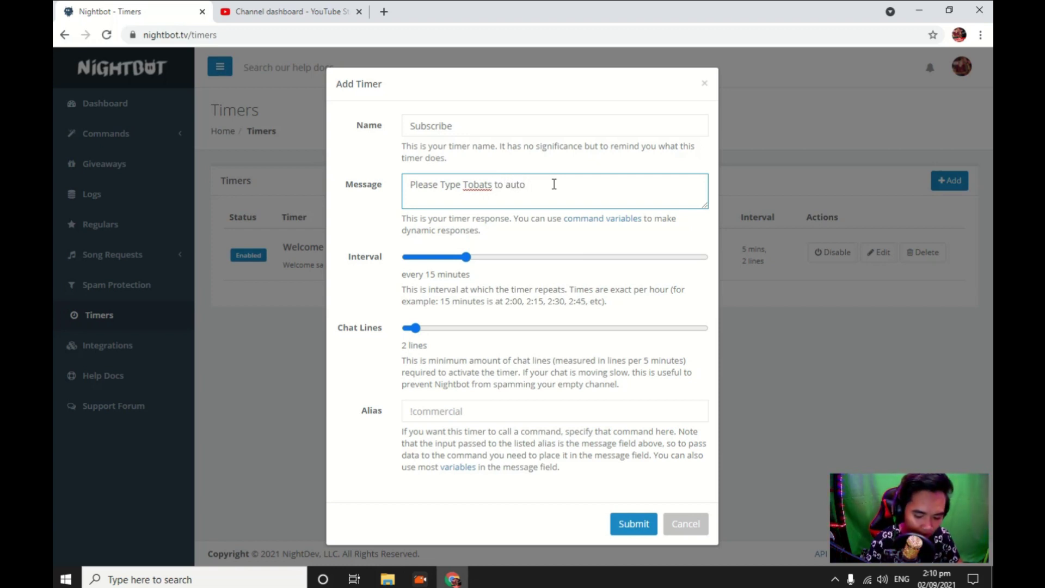
key(BackSpace)
key(BackSpace)
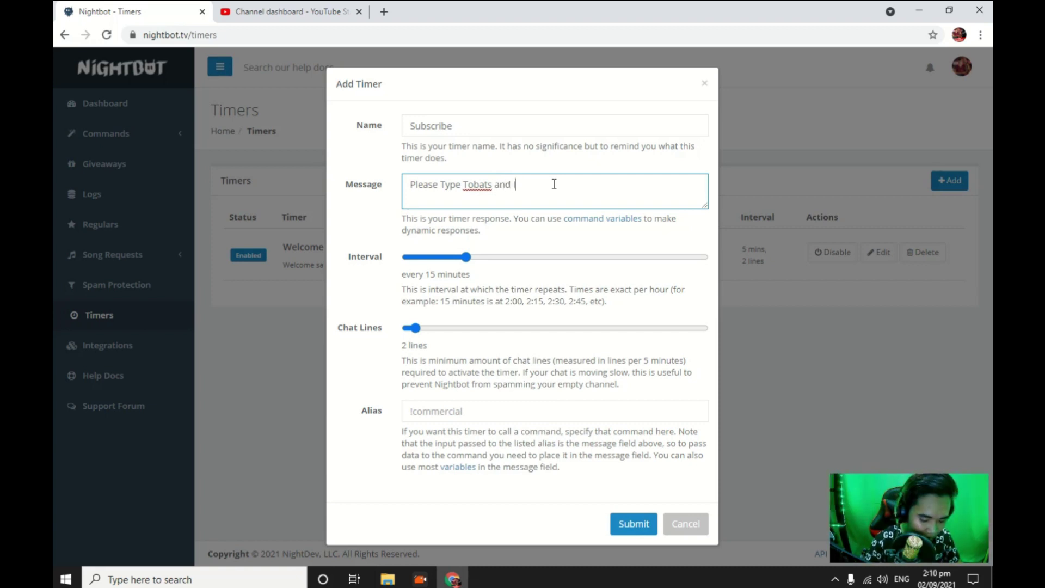
text(l drop your link)
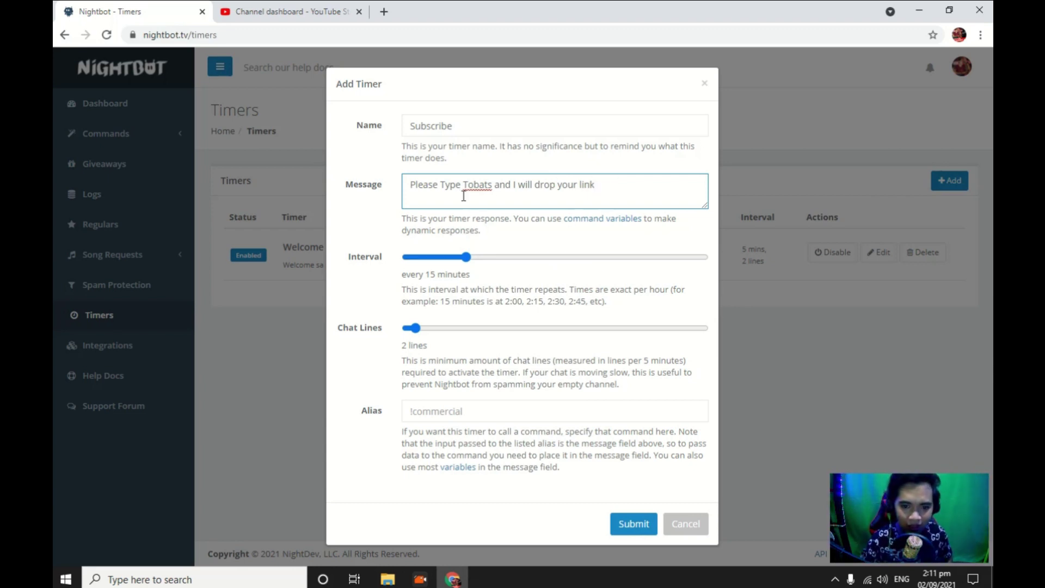
Change the word Tobats in the Subscribe timer's message to lowercase and enclose it in double quotation marks
key(BackSpace)
text(t)
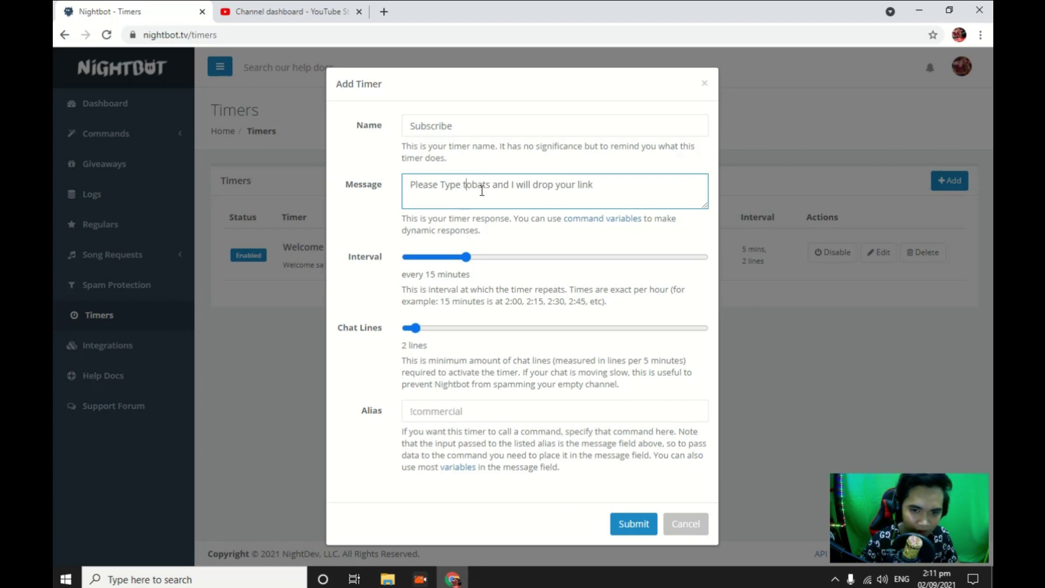
click(461, 183)
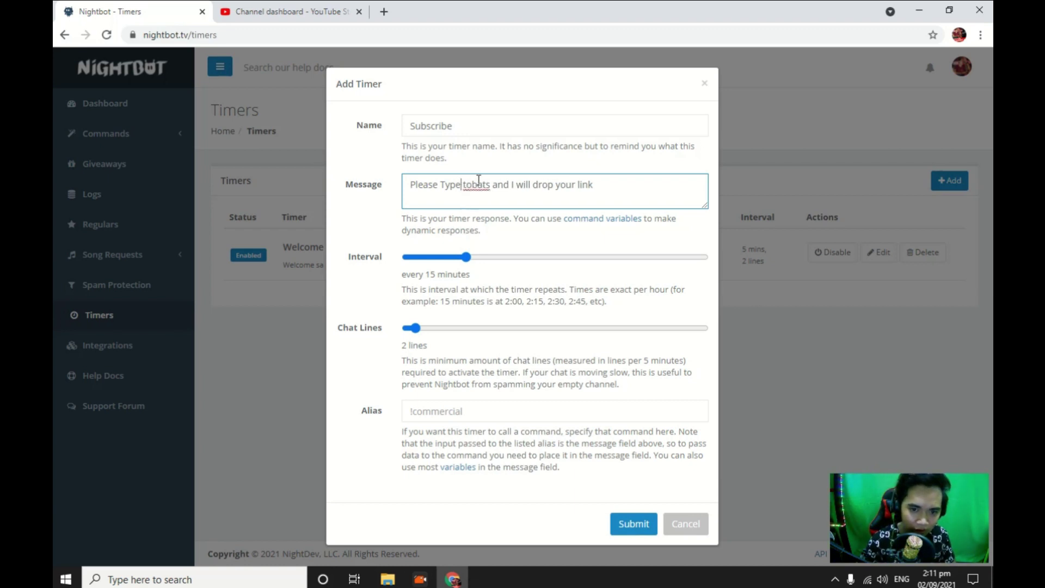
text(")
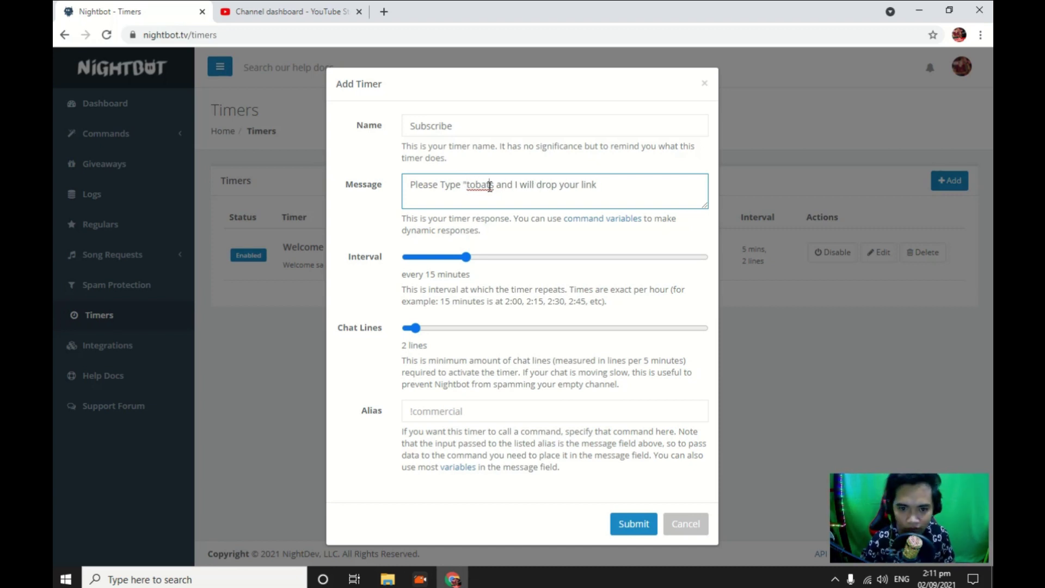
text(")
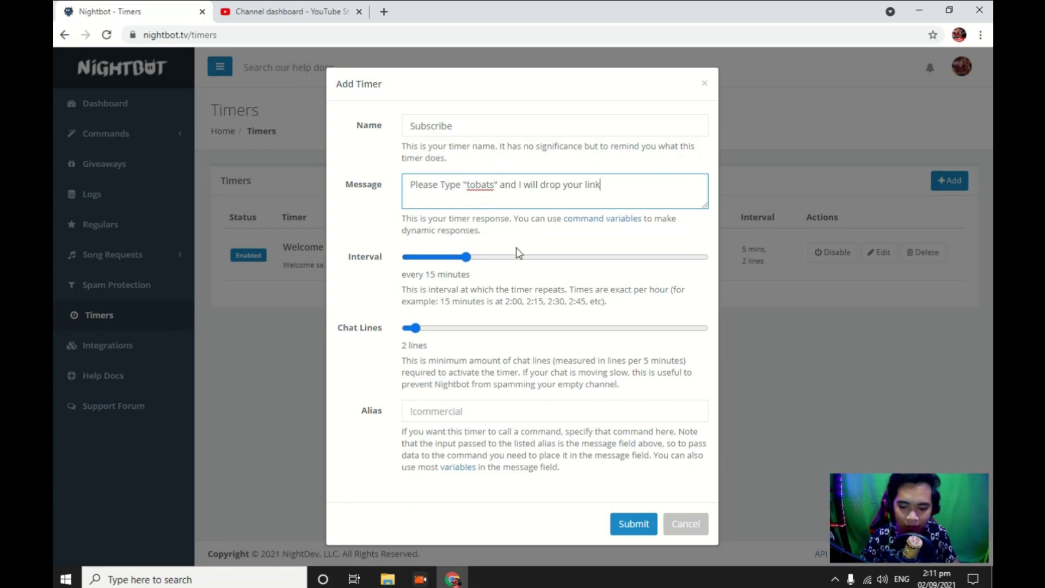
Set the Subscribe timer's interval to every 7 minutes and submit the timer
drag(474, 259, 426, 260)
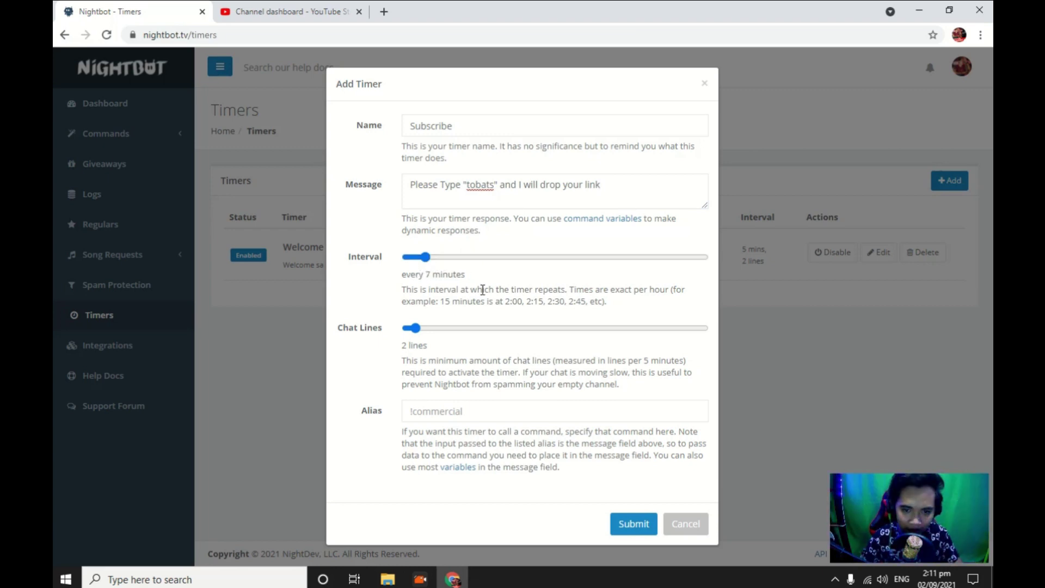
click(619, 524)
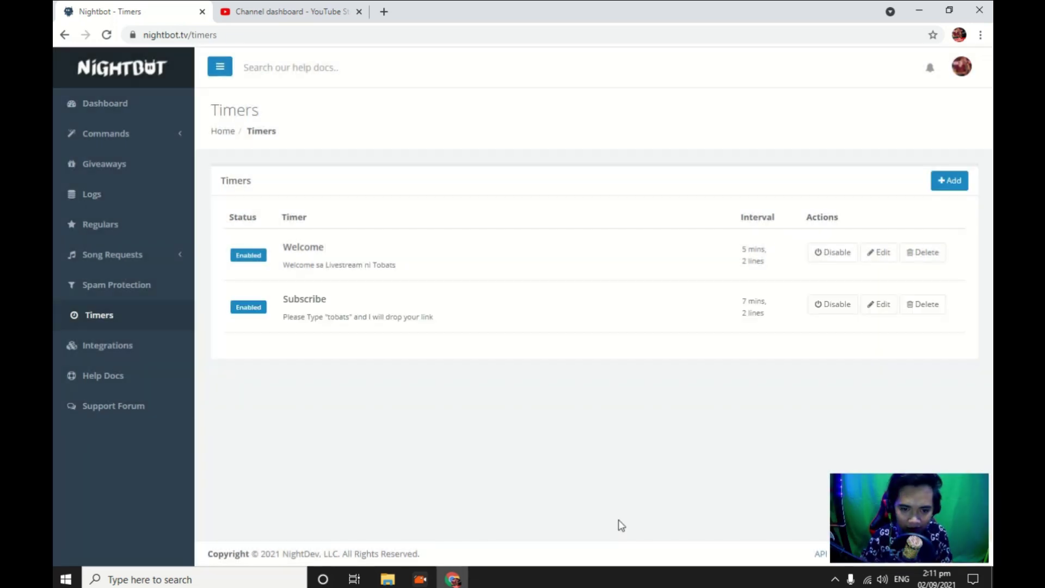
Start another new timer and name it "Hello"
click(959, 180)
click(940, 188)
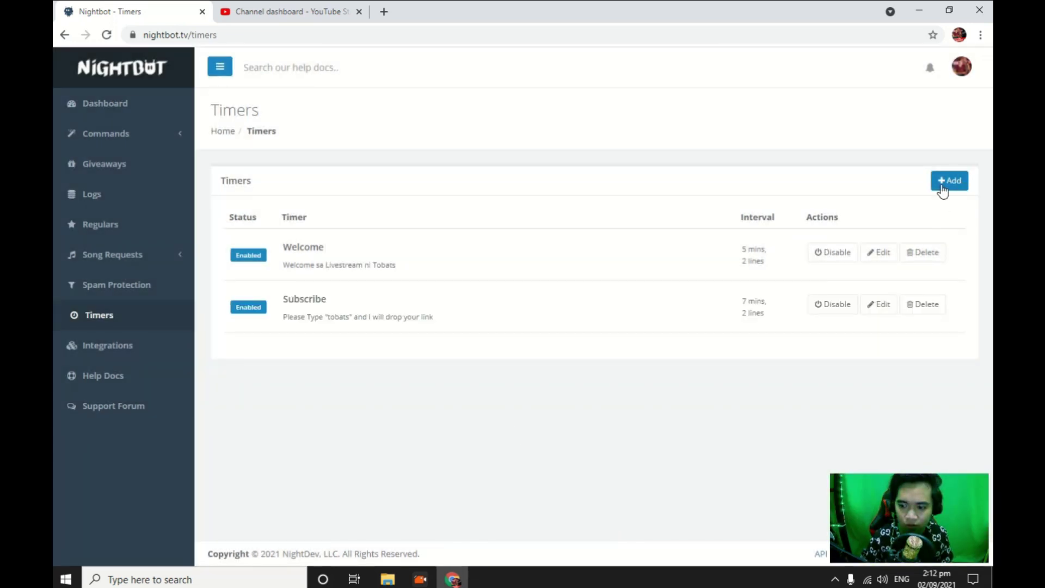
click(938, 191)
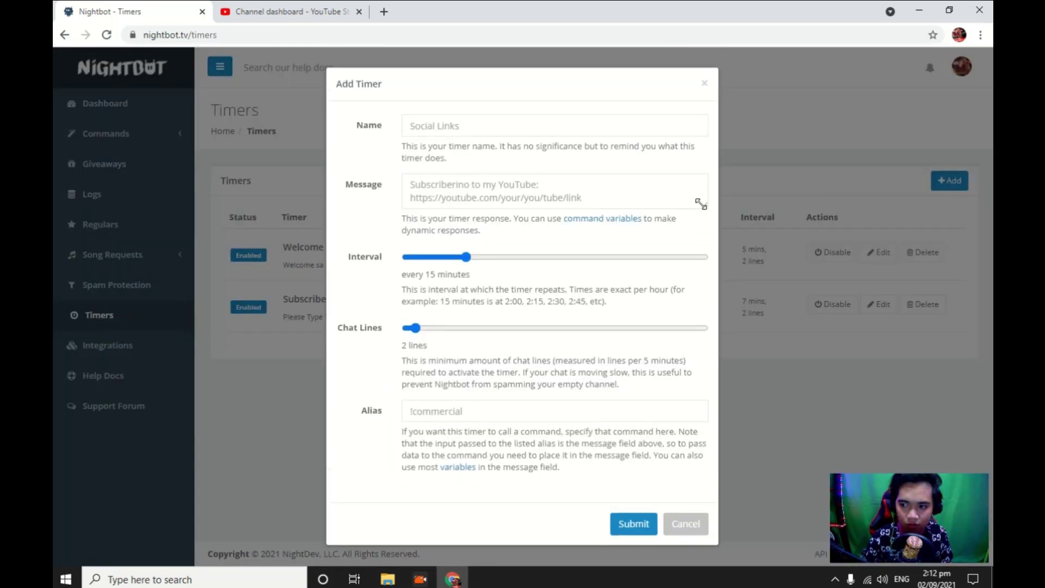
click(462, 125)
text(h)
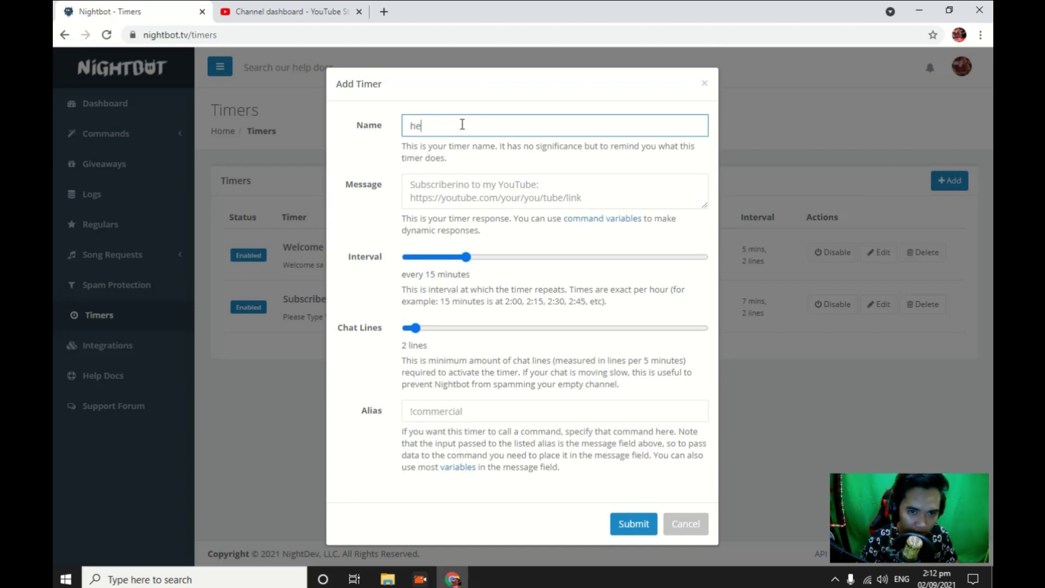
key(BackSpace)
text(Hello)
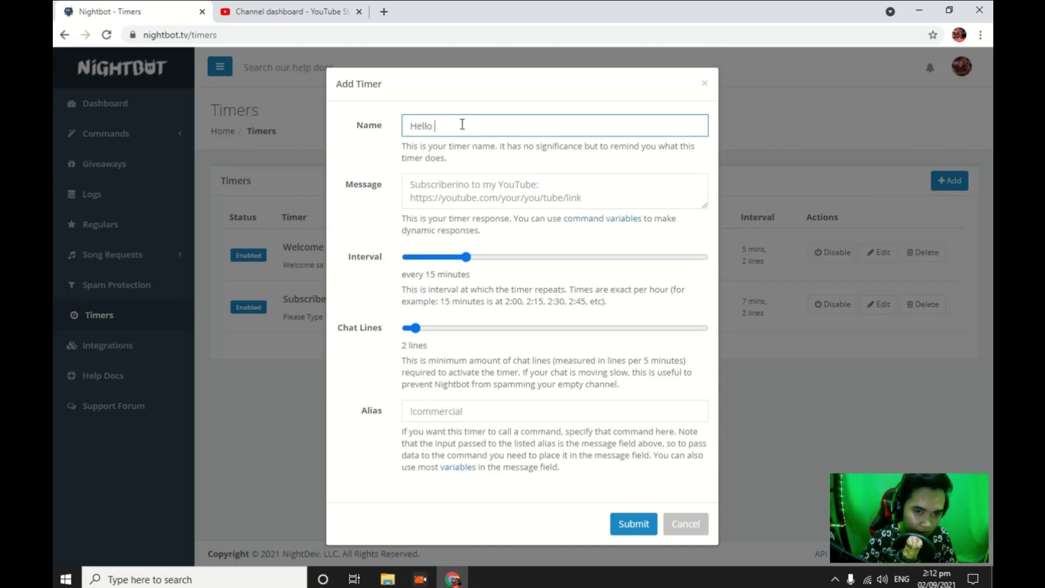
Enter "Please Like and Share This Livestream and Dont Forget To Subscribe." as the Hello timer's message
click(449, 195)
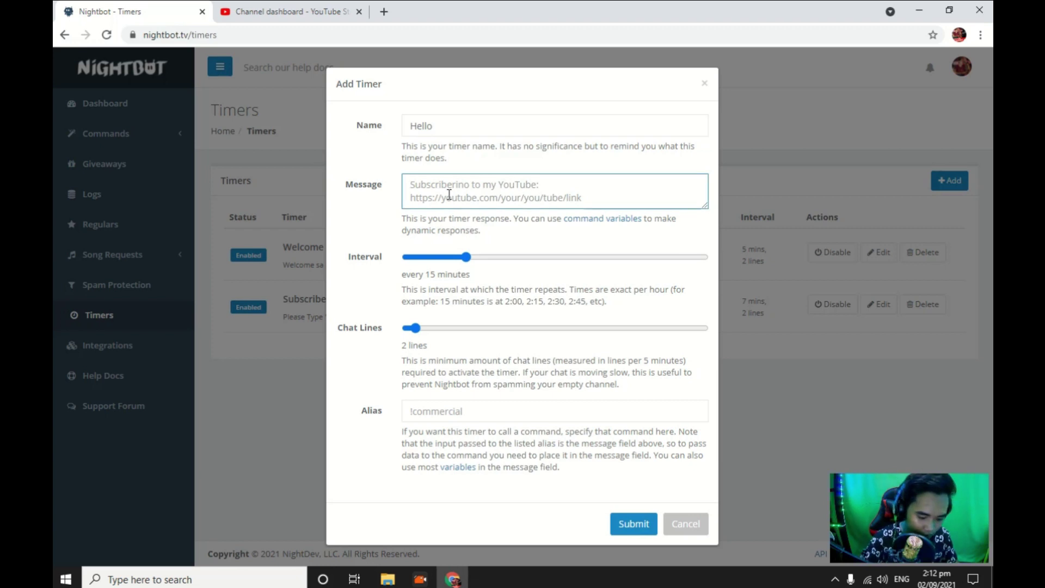
text(Please Lik)
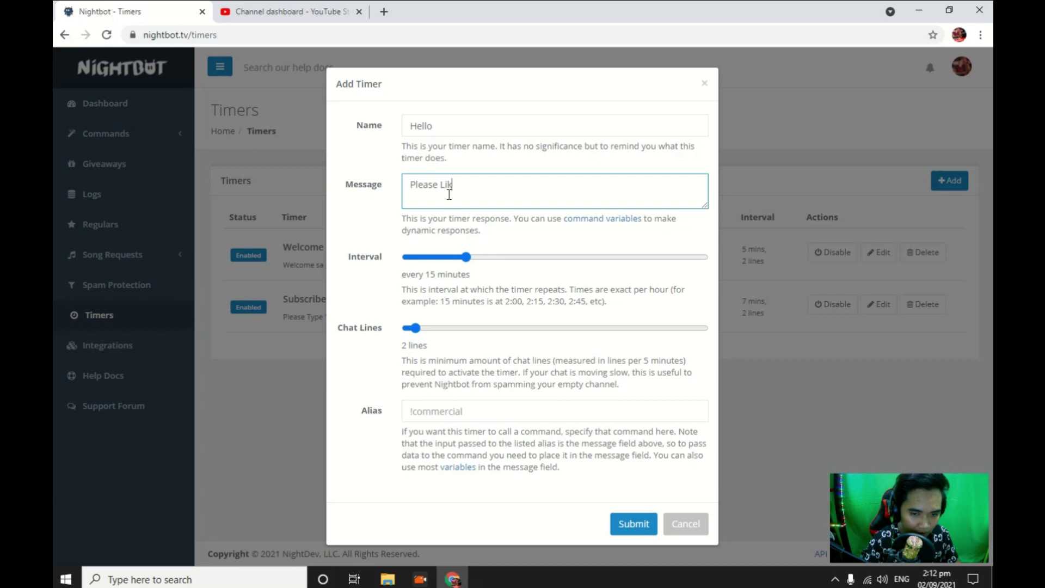
text(e and Share This Livestream)
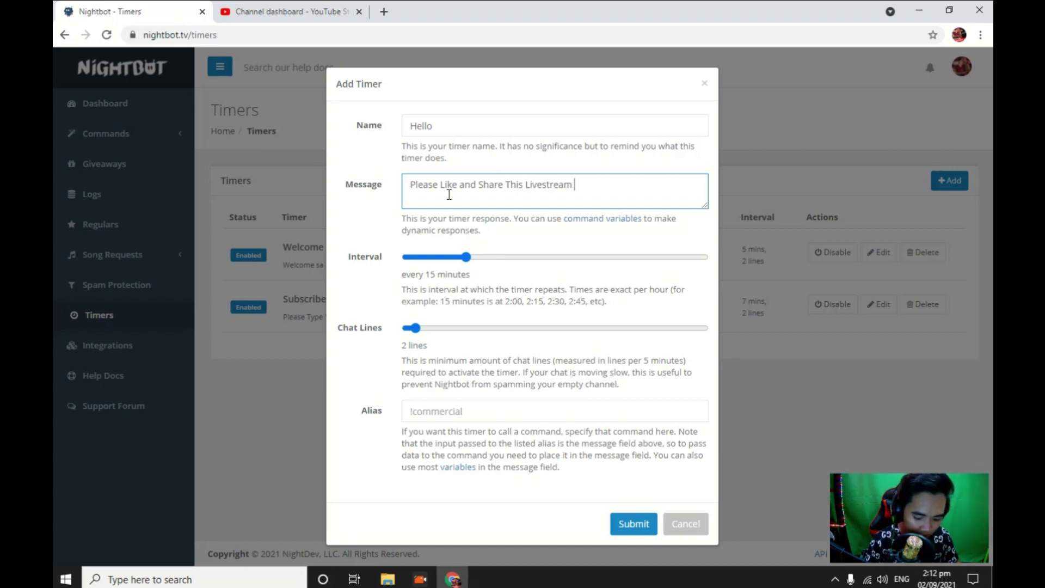
text(and Dont )
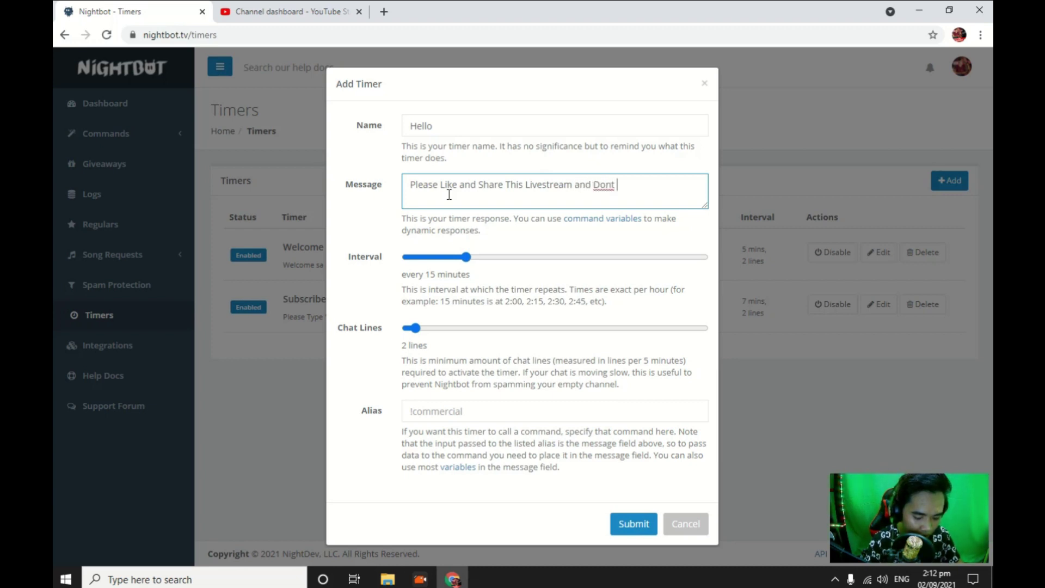
text(Forget)
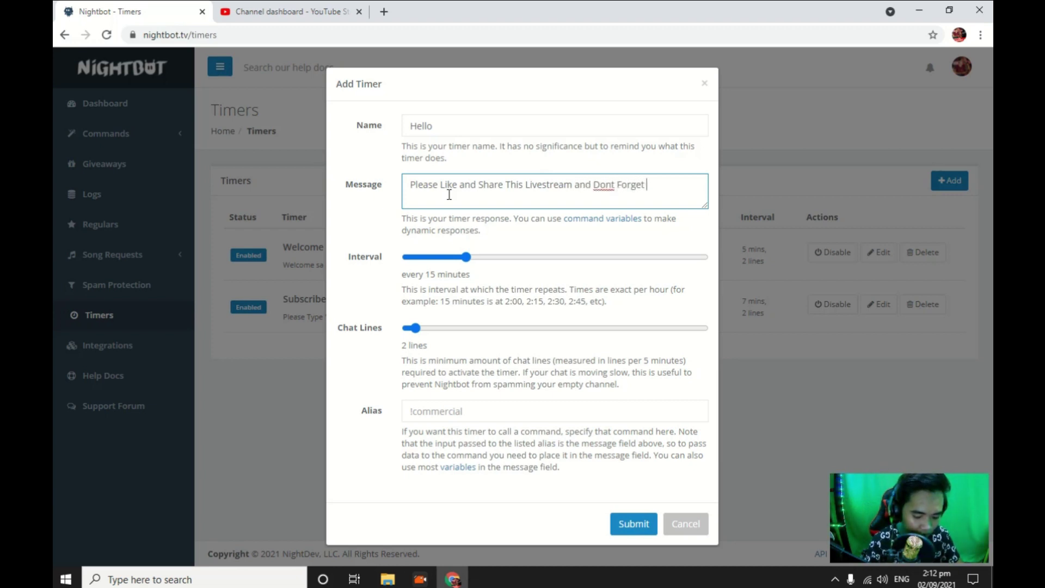
text( To Subscribe.)
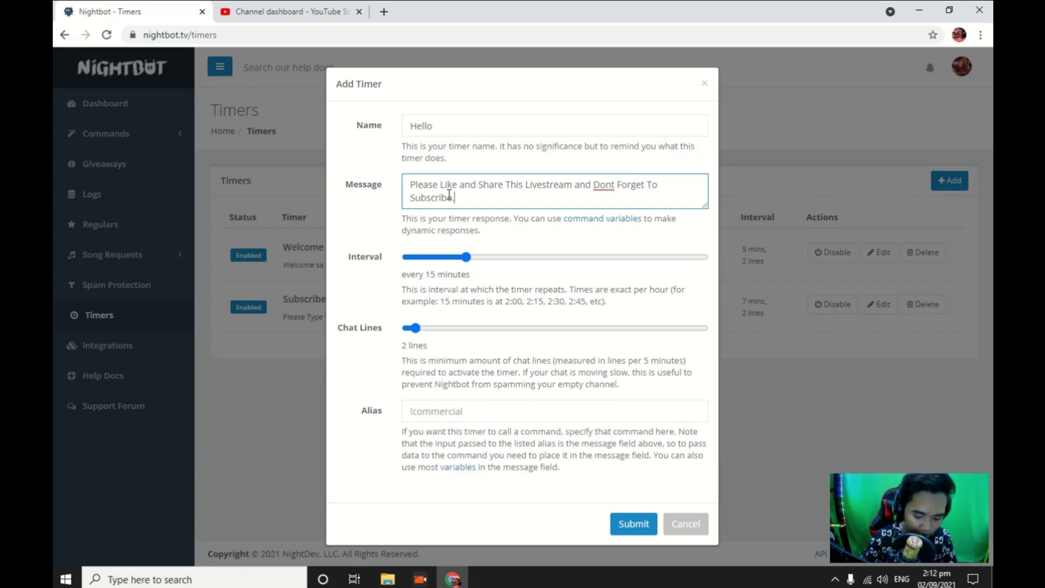
Set the Hello timer's interval to every 10 minutes and submit the timer
drag(466, 257, 441, 259)
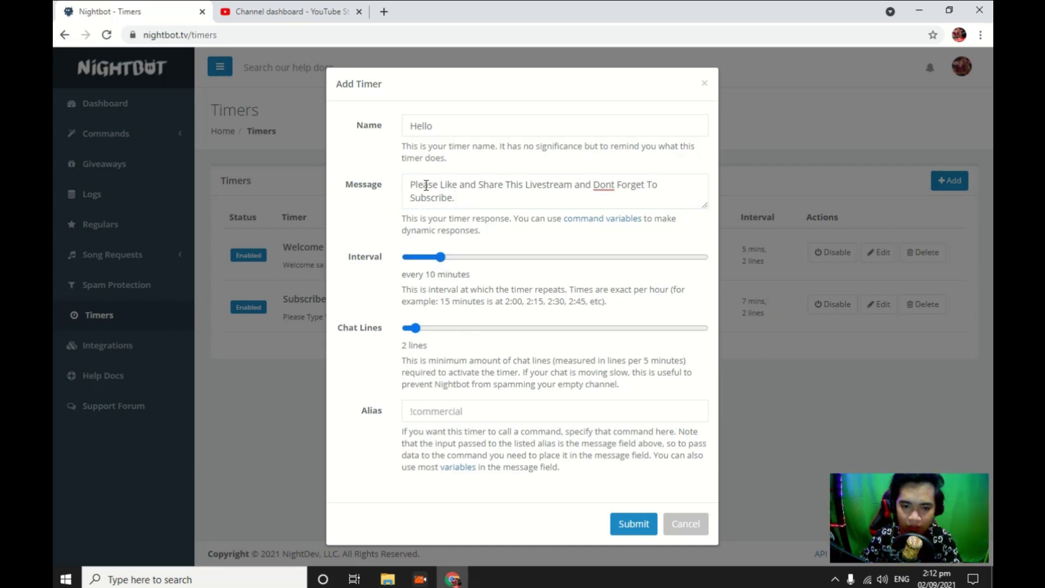
triple_click(411, 178)
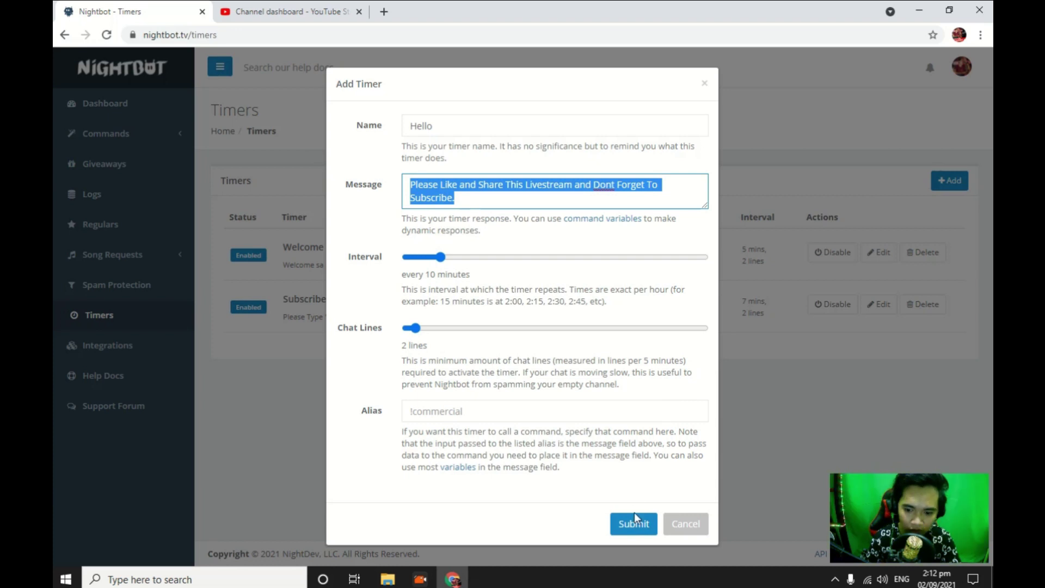
click(635, 527)
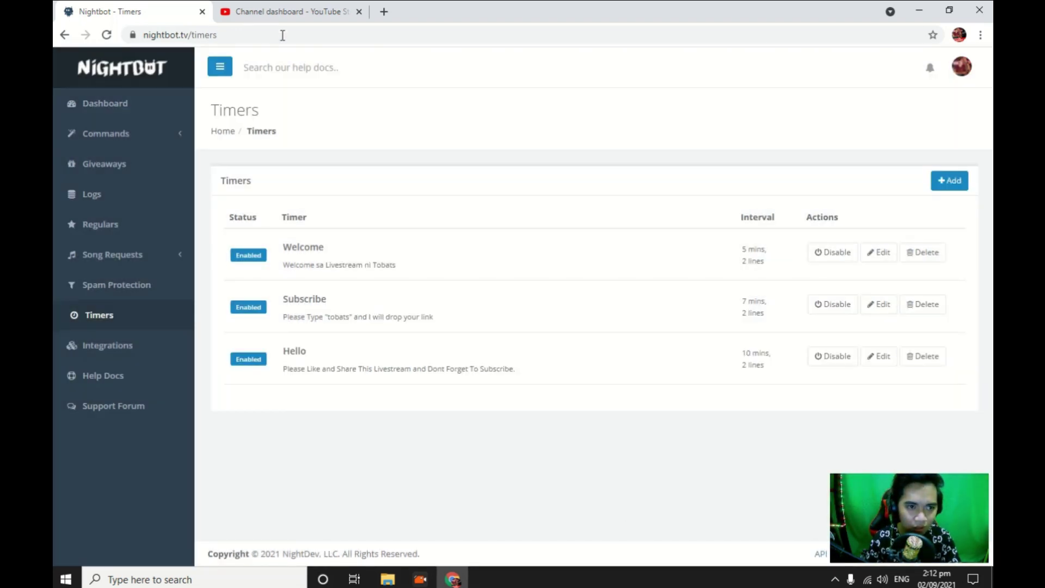
Open the Nightbot dashboard, and go from YouTube Studio to your own channel page
click(291, 8)
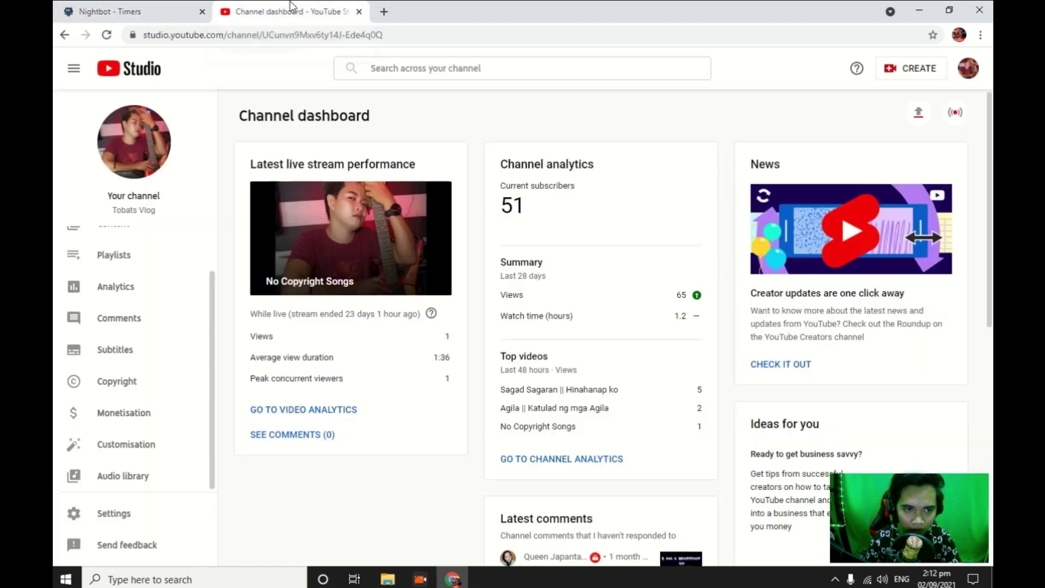
click(162, 10)
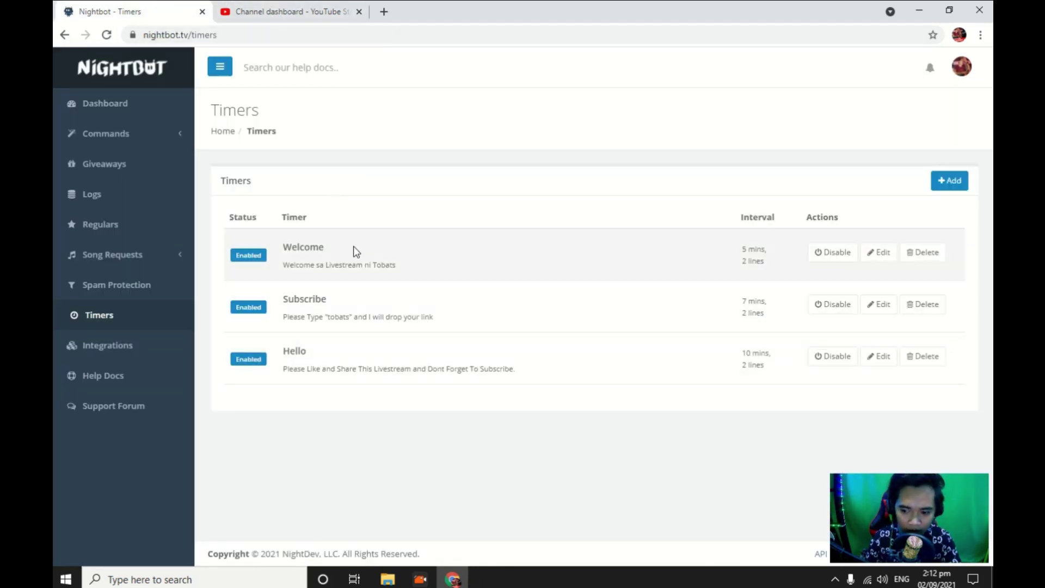
click(135, 106)
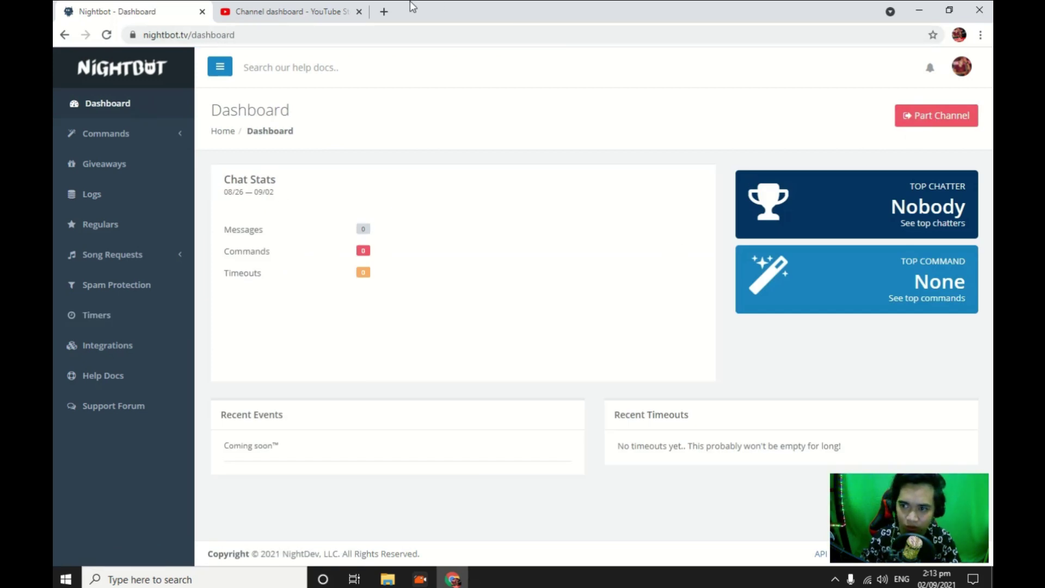
click(305, 7)
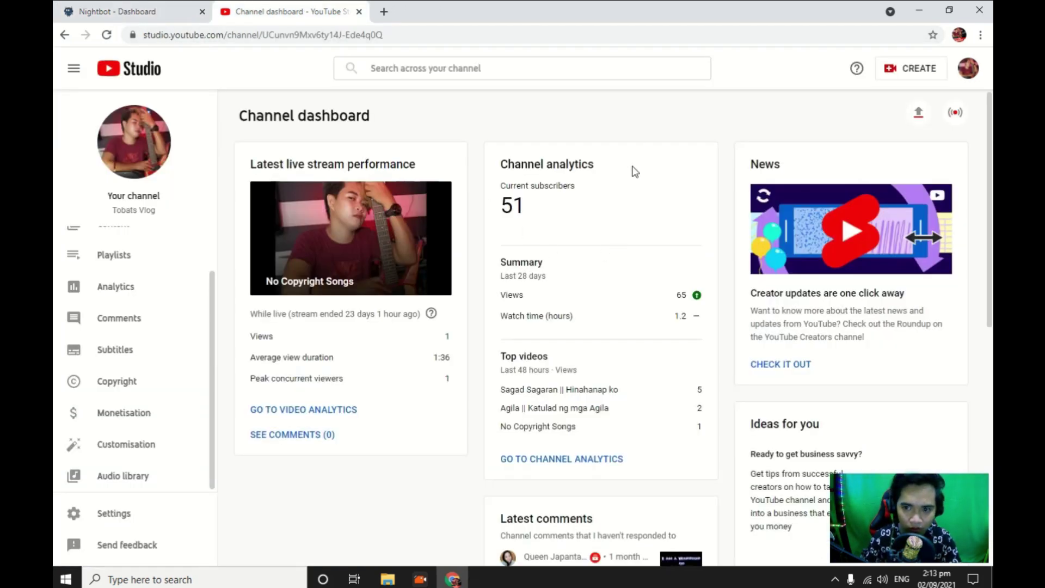
click(968, 68)
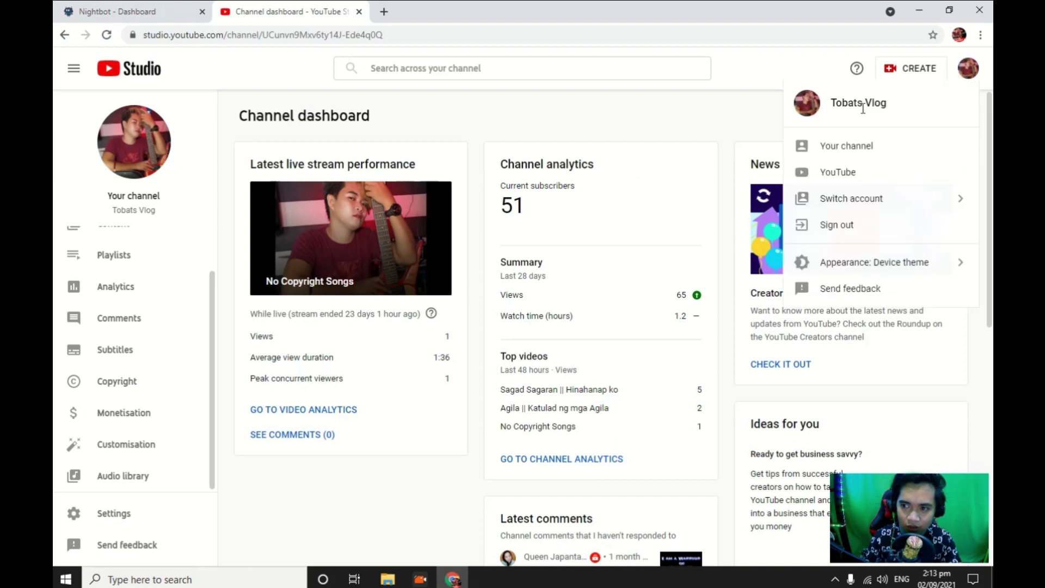
click(852, 150)
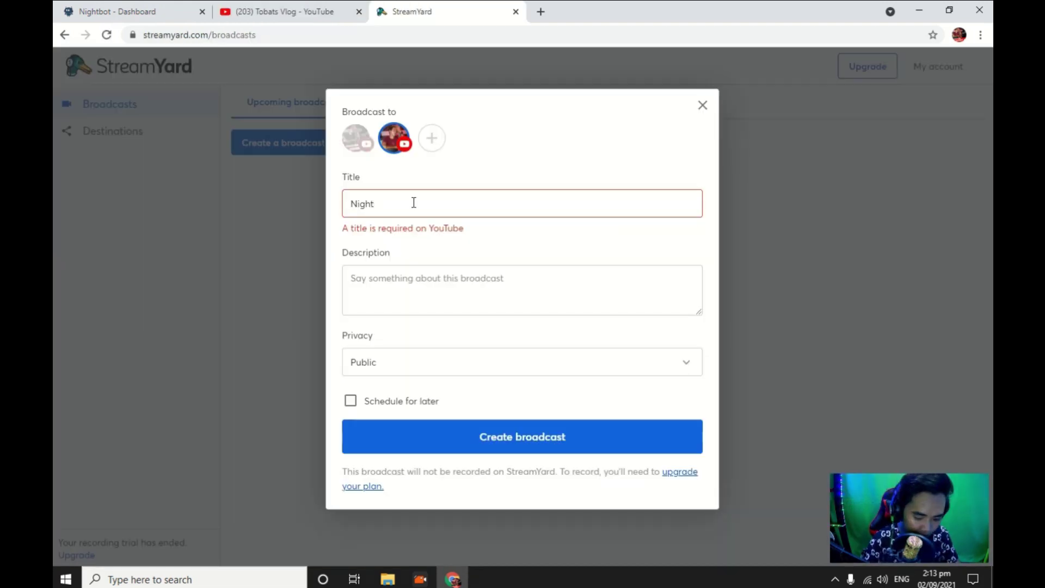
Complete the StreamYard broadcast title as "Nightbot Tutorial" and create the public broadcast
text(bot Tutoria)
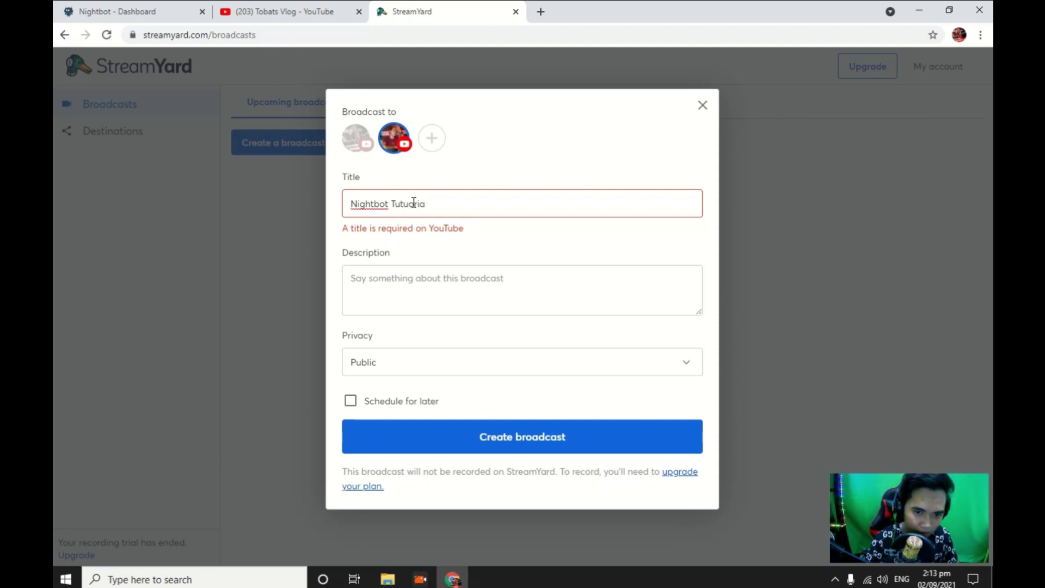
key(BackSpace)
key(BackSpace)
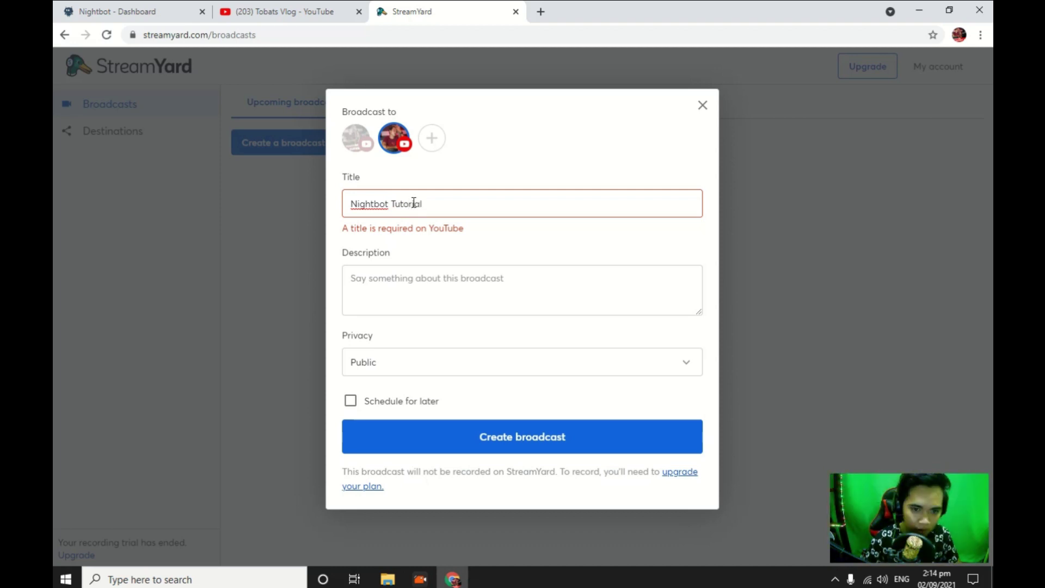
click(526, 441)
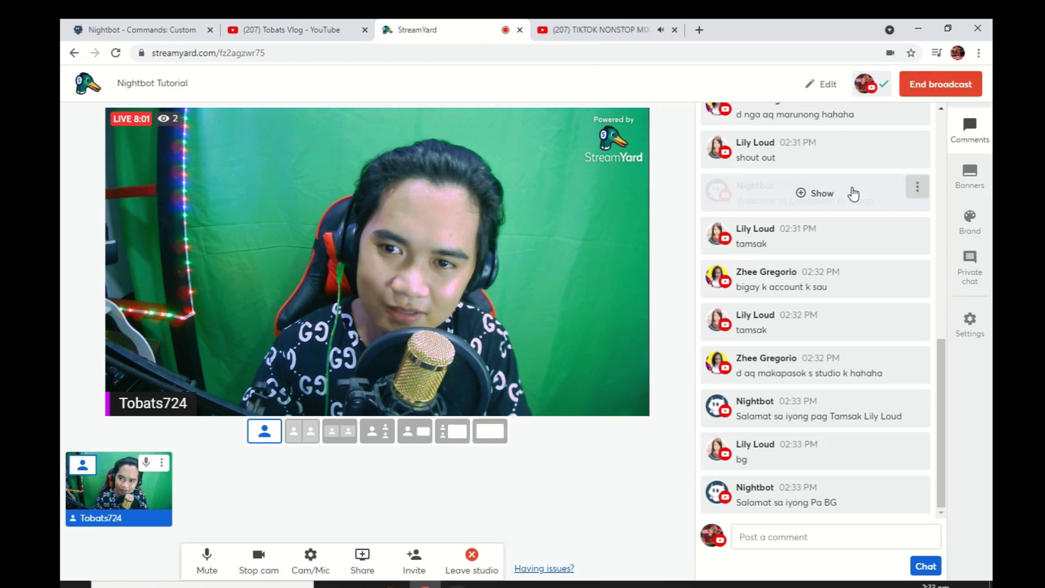
Review the earlier Nightbot messages in the live comments, and end the Nightbot Tutorial broadcast
scroll(853, 193, up, 5)
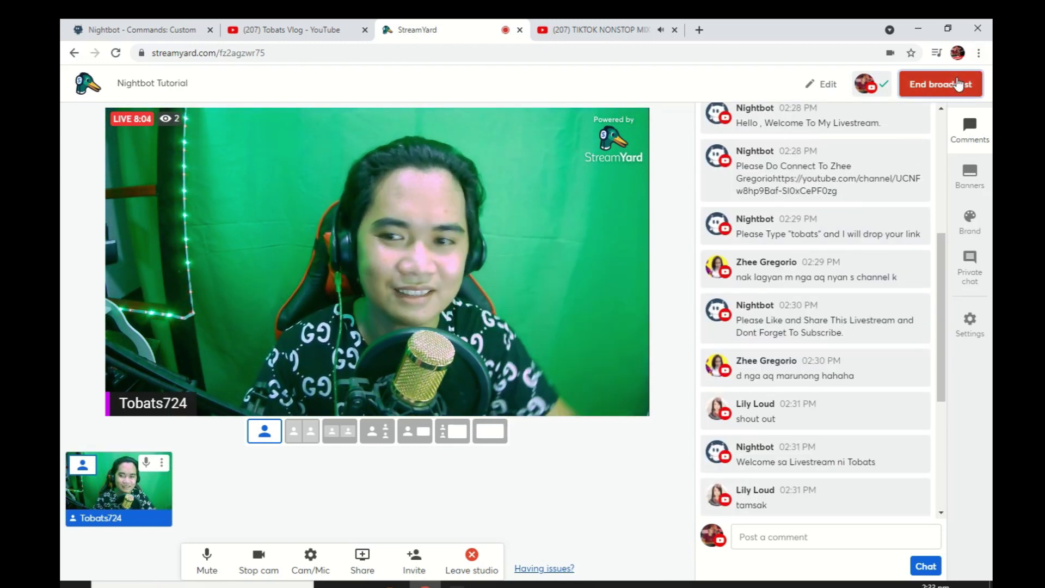
click(958, 84)
click(929, 152)
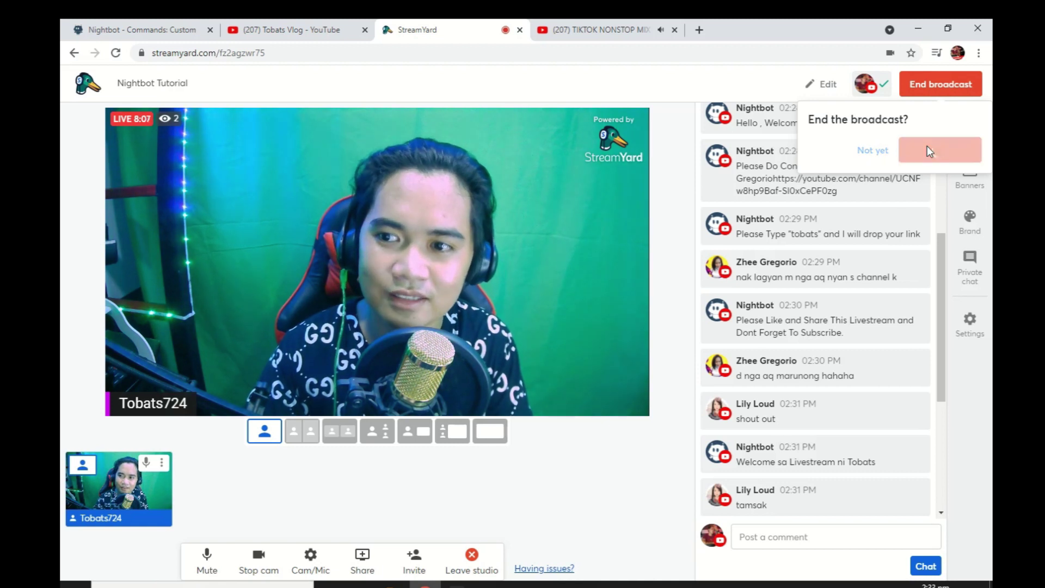